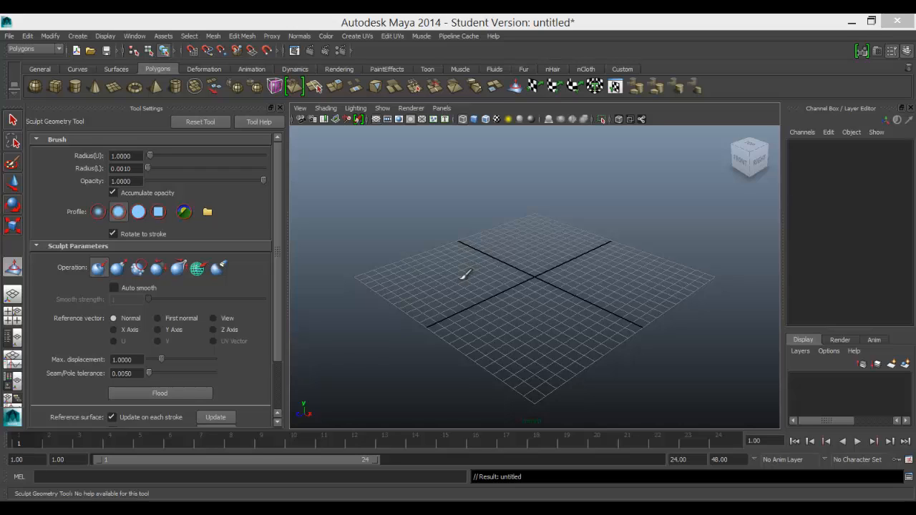
Create a polygon sphere at the grid centre and set its Translate X, Y and Z to 0
left_click(271, 108)
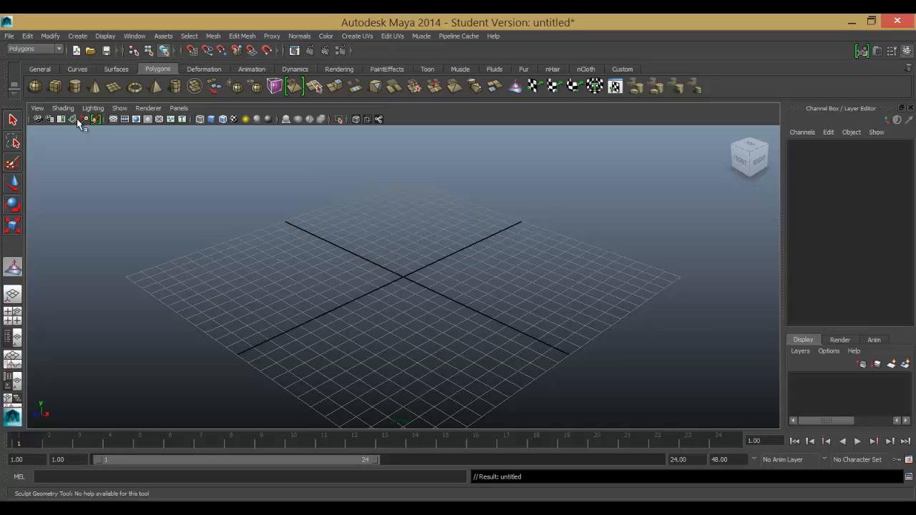
left_click(35, 87)
left_click_drag(399, 277, 497, 339)
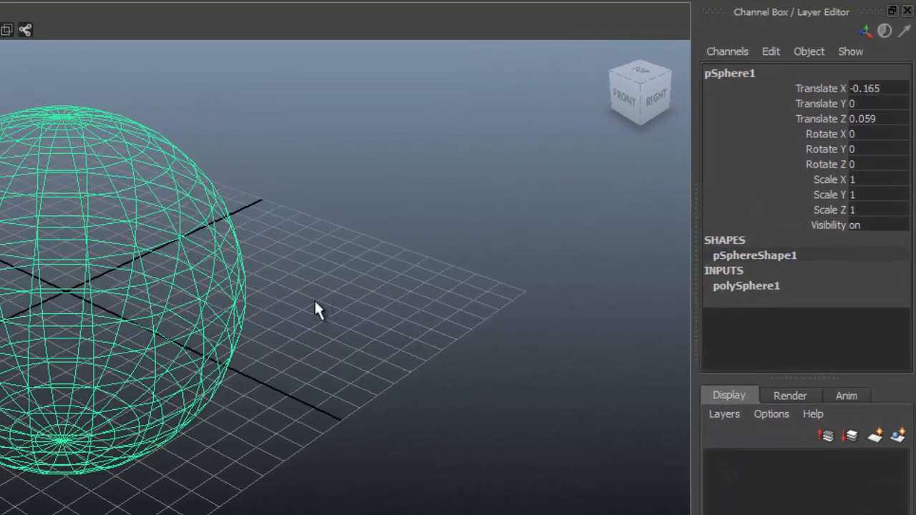
left_click_drag(880, 84, 878, 118)
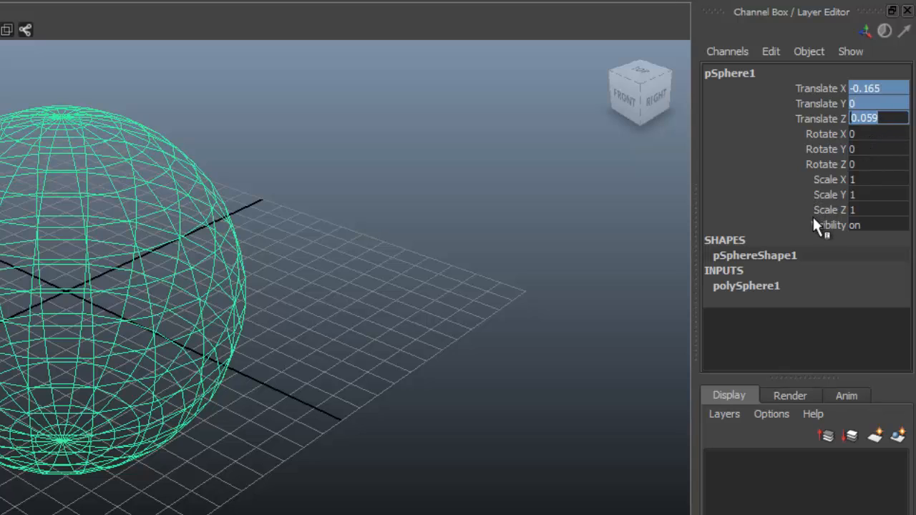
type("0")
key("Return")
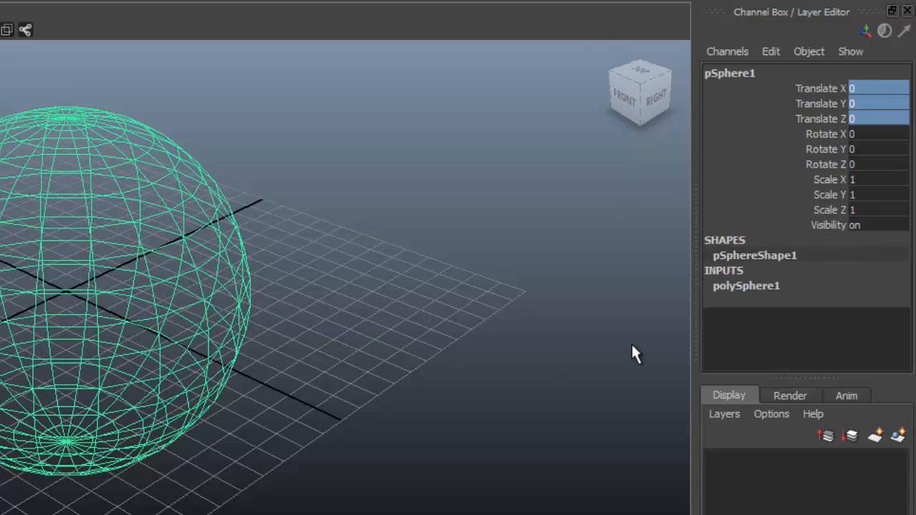
Set the sphere's radius to 50 in its polySphere1 inputs
double_click(728, 285)
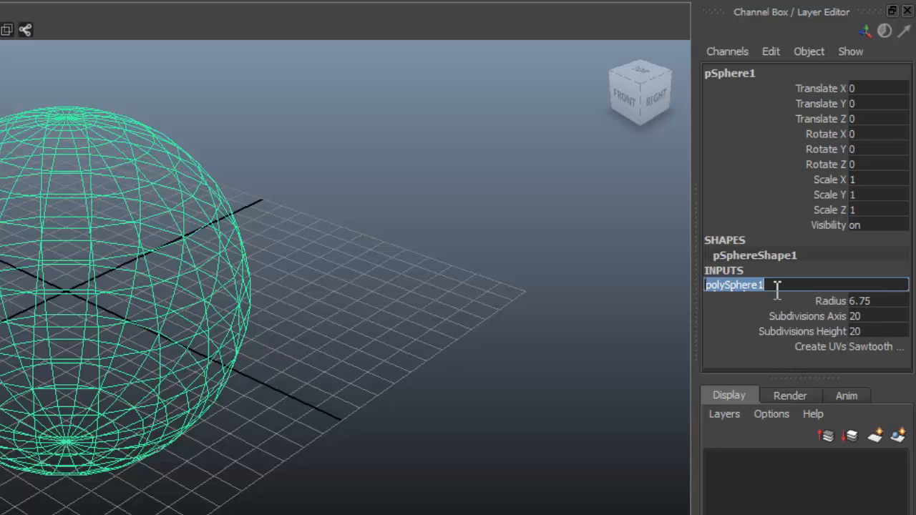
left_click(873, 301)
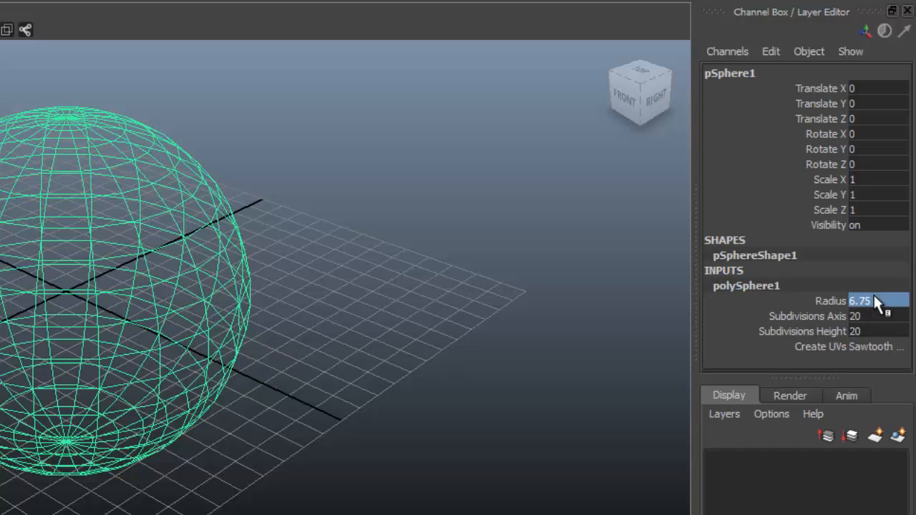
key("BackSpace")
type("50")
key("Return")
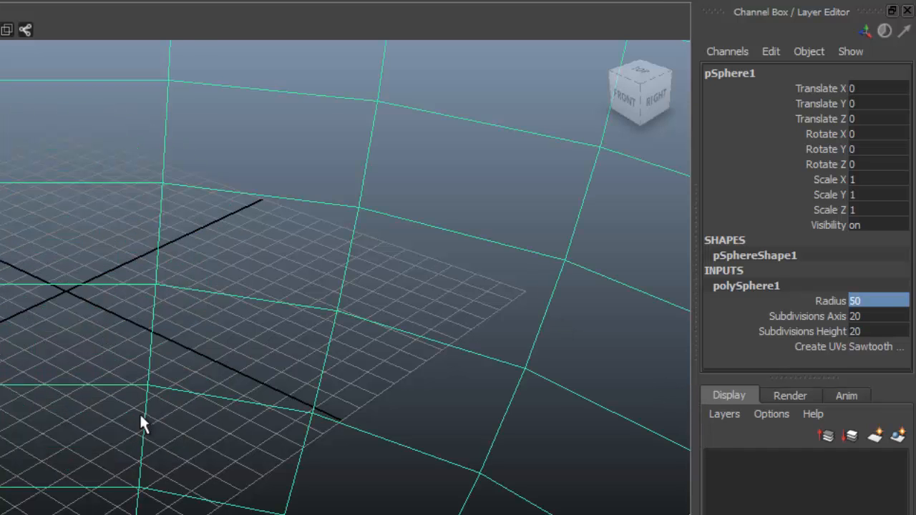
Frame the whole sphere in the perspective view and display it shaded with texture maps
mouse_move(95, 364)
middle_mouse_down("alt")
mouse_move(50, 264)
mouse_move(96, 354)
middle_mouse_up("alt")
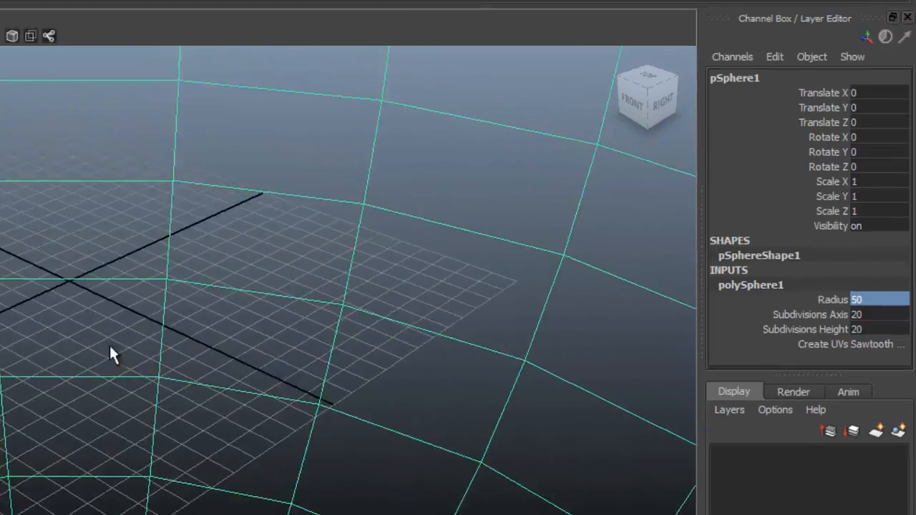
scroll(3, 152, "down", 8)
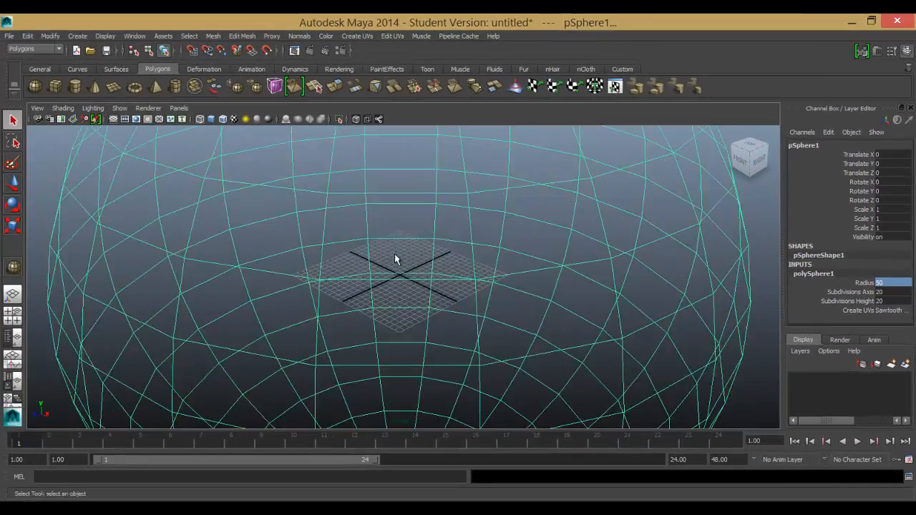
right_click_drag(395, 253, 372, 229, "alt")
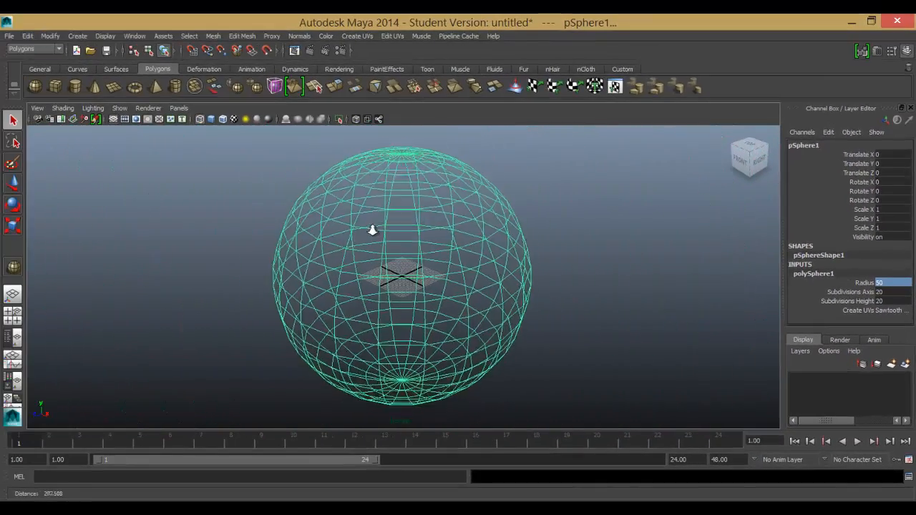
left_click_drag(393, 309, 401, 296, "alt")
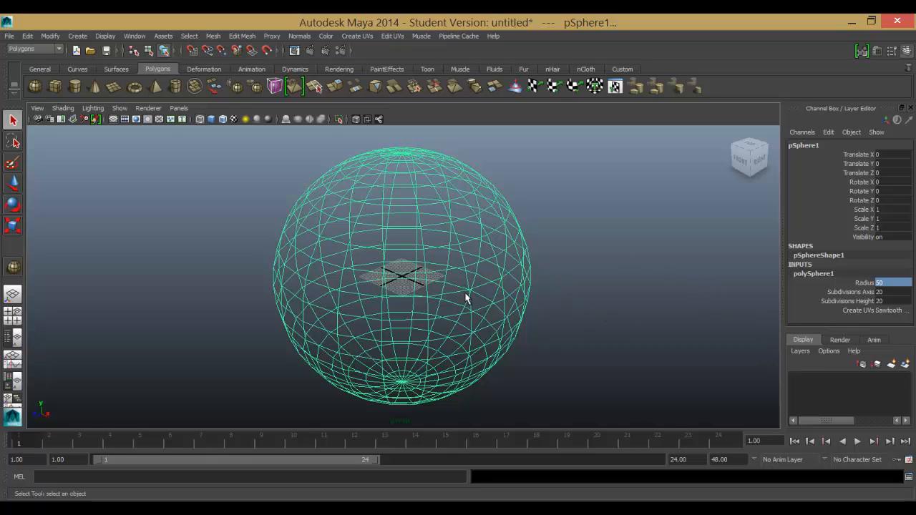
key("6")
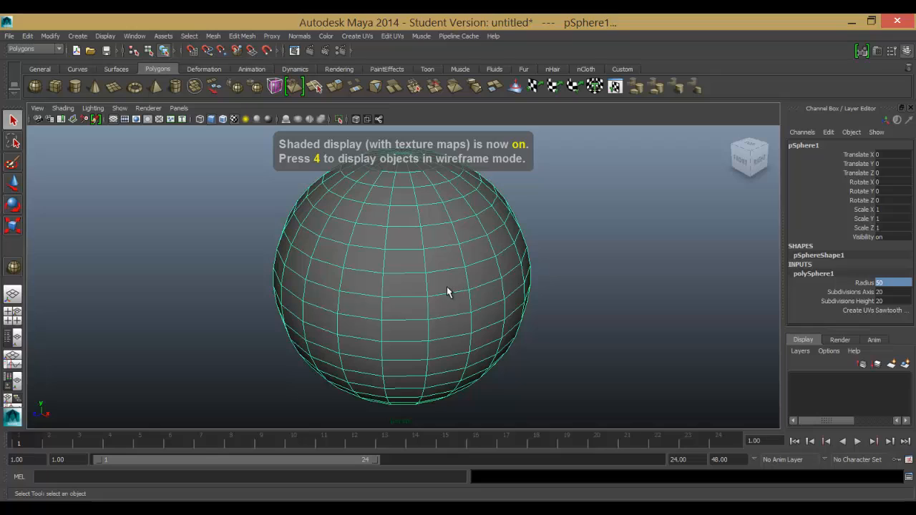
Create an empty display layer and add the selected sphere to it
left_click(801, 351)
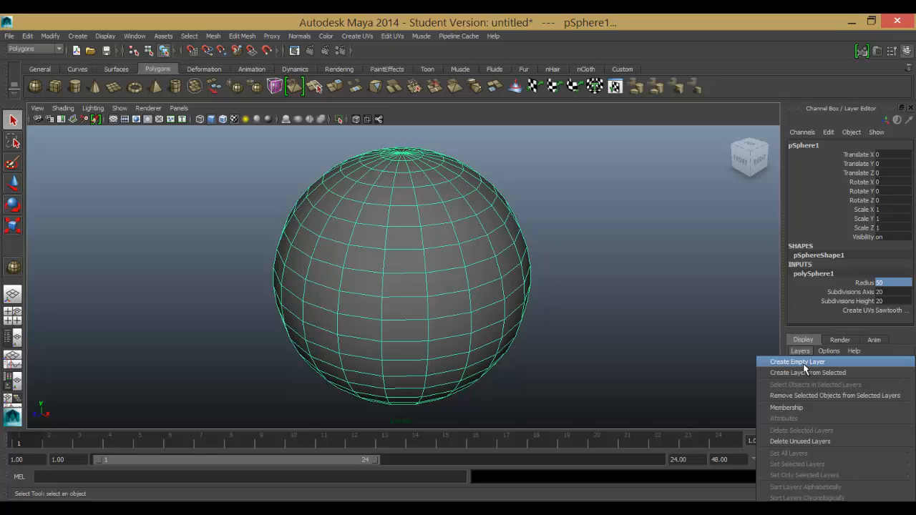
left_click(802, 362)
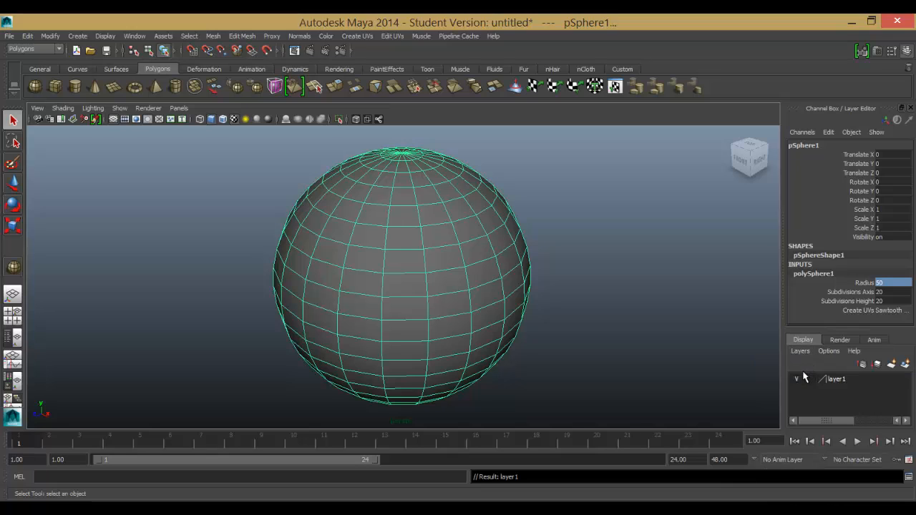
right_click(841, 386)
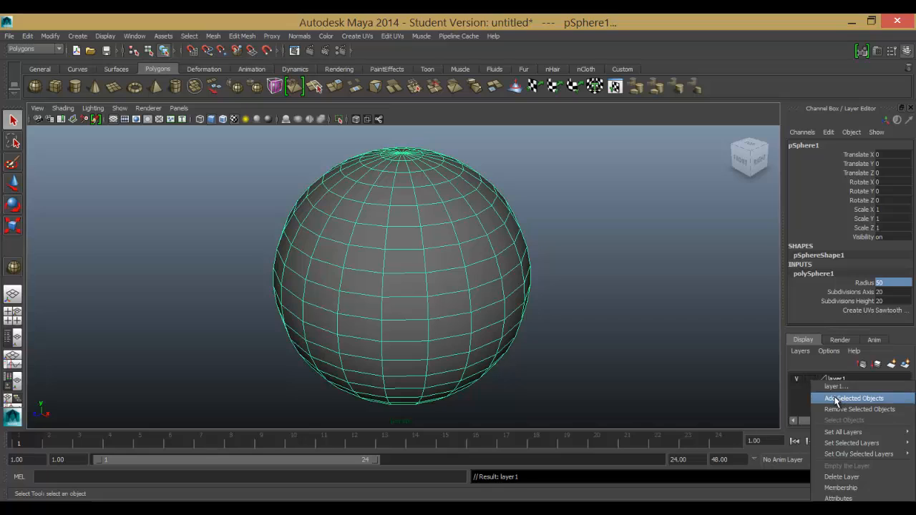
left_click(836, 399)
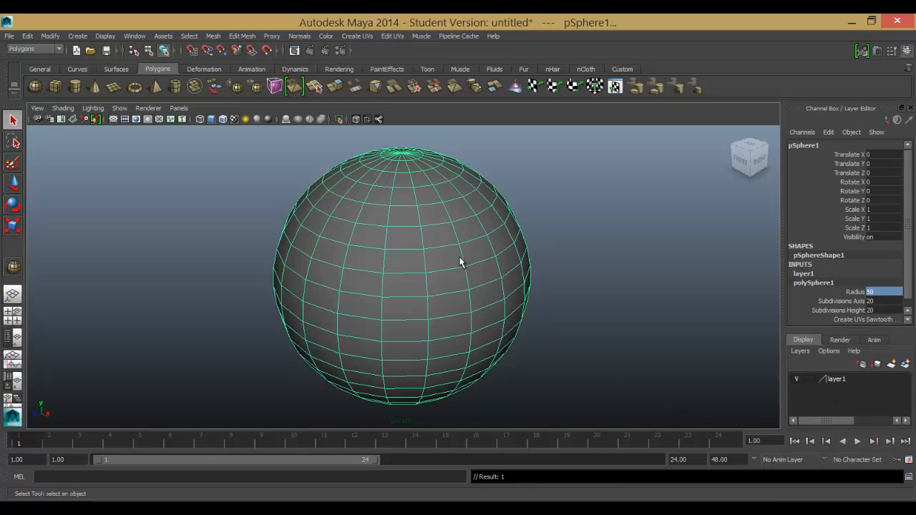
Toggle the visibility of layer1 and leave the sphere's layer hidden
left_click(796, 379)
left_click(796, 378)
left_click(796, 379)
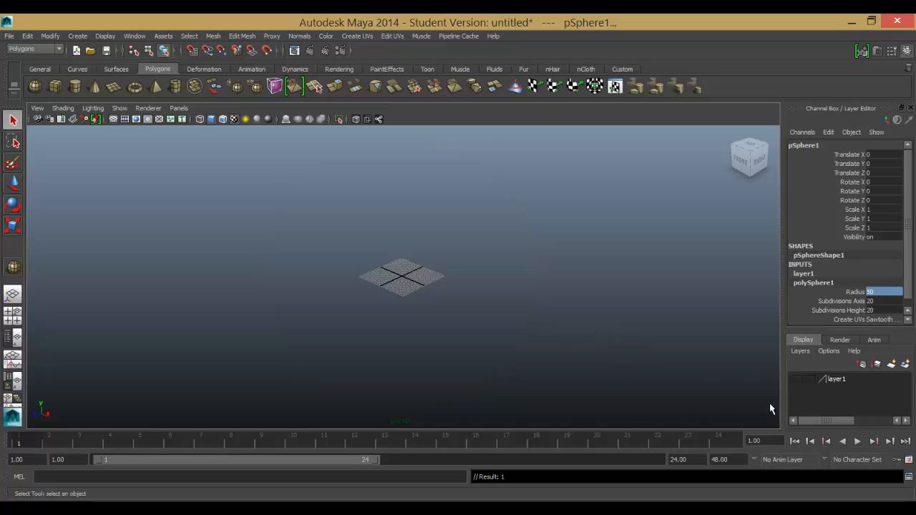
Create a polygon plane over the grid and set its Translate X, Y and Z to 0
left_click(113, 87)
left_click_drag(391, 236, 399, 358)
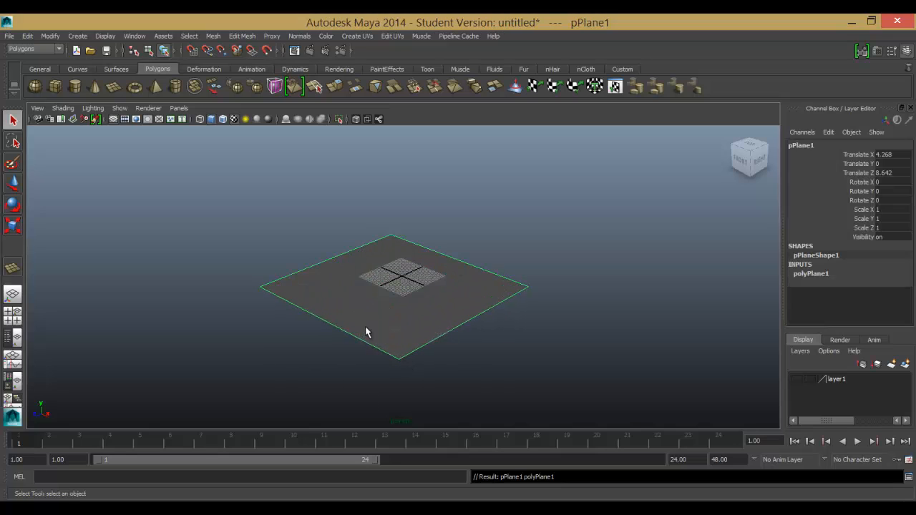
left_click_drag(885, 154, 886, 174)
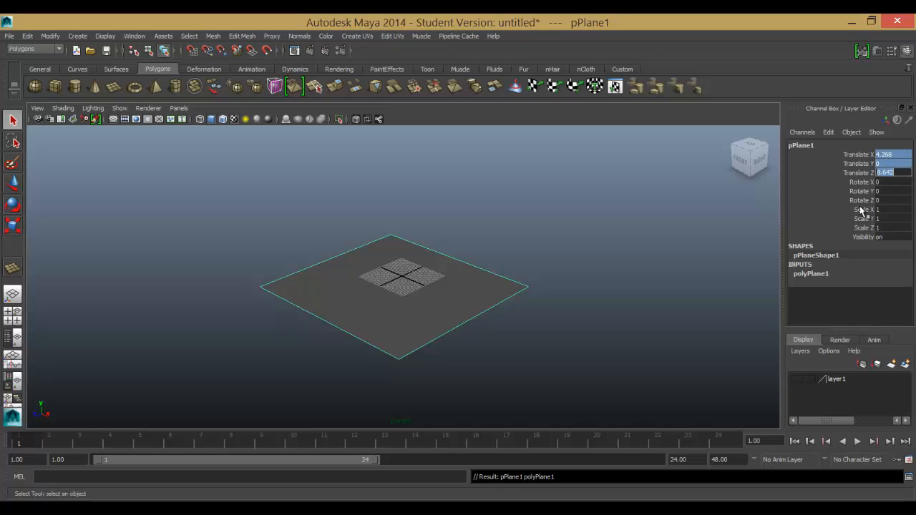
type("0")
key("Return")
Set the plane's width and height to 100 in its polyPlane1 inputs
left_click(813, 273)
left_click(822, 283)
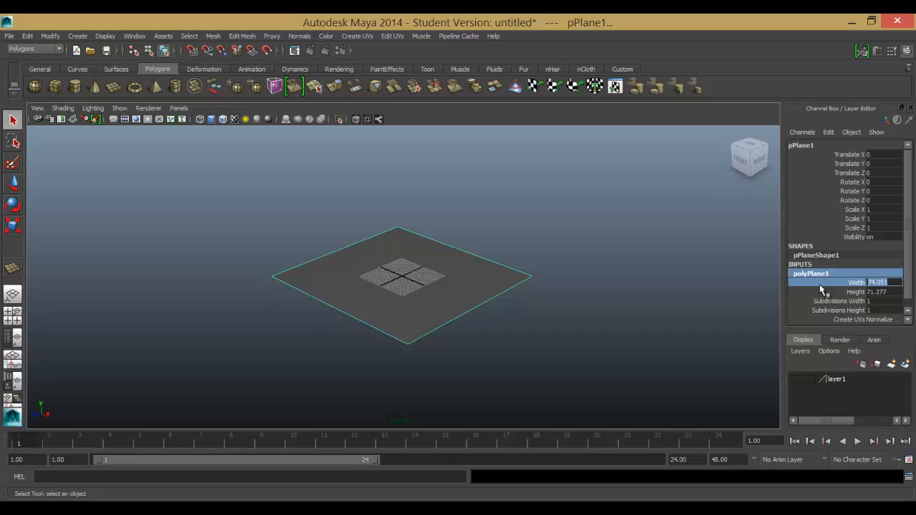
left_click(881, 292, "shift")
type("10")
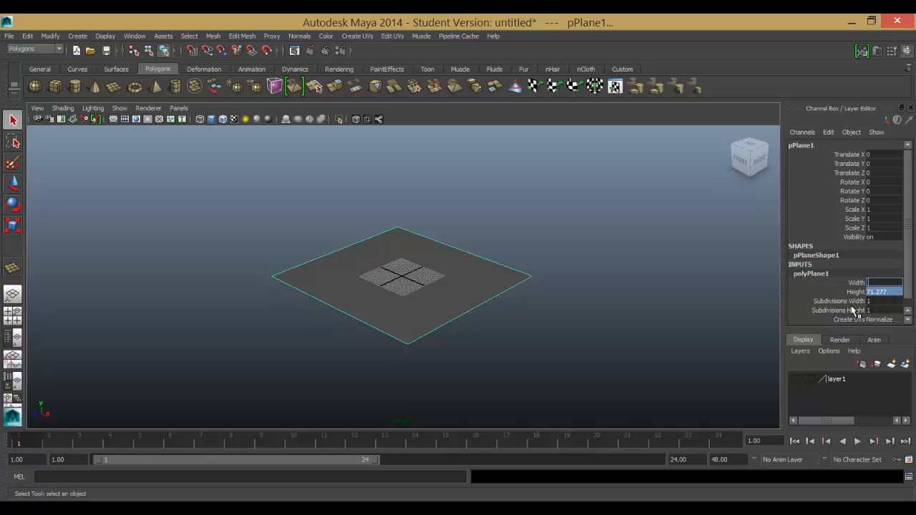
type("0")
key("Return")
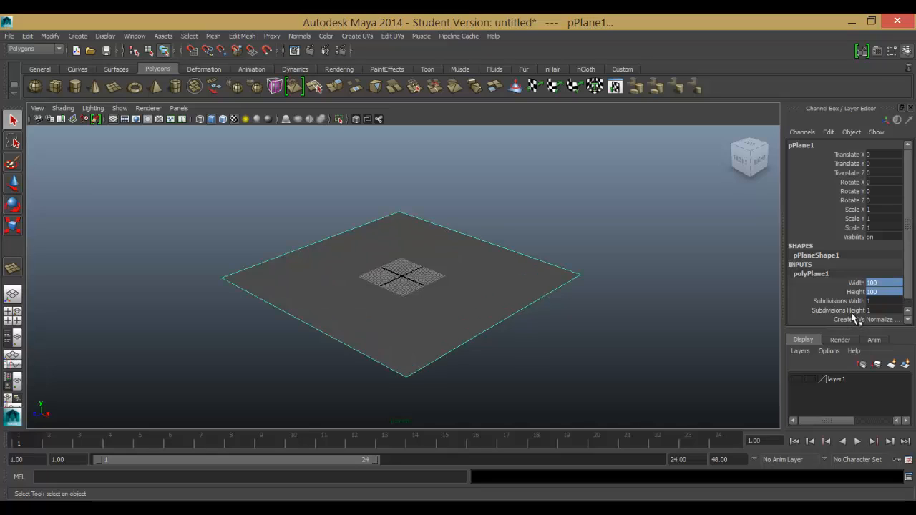
Show layer1, examine how the plane sits in the sphere from inside and outside, and hide layer1 again
left_click(797, 380)
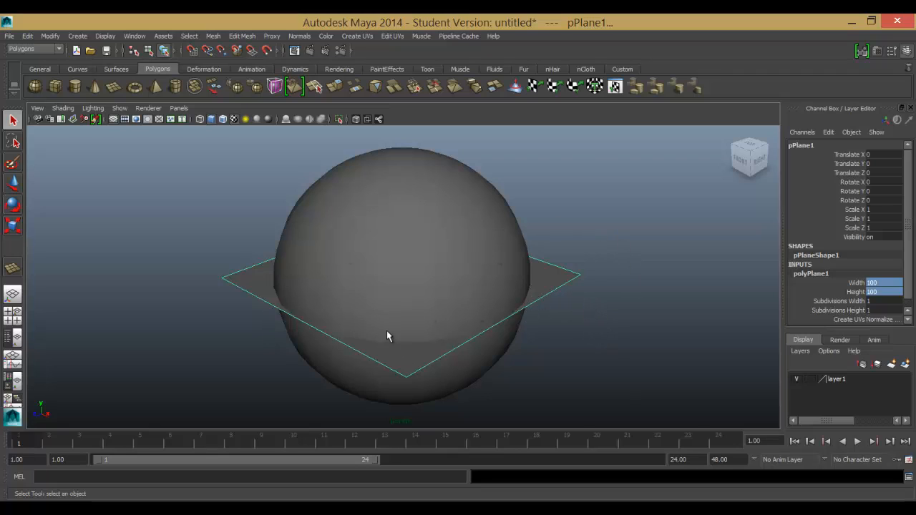
scroll(370, 307, "up", 5)
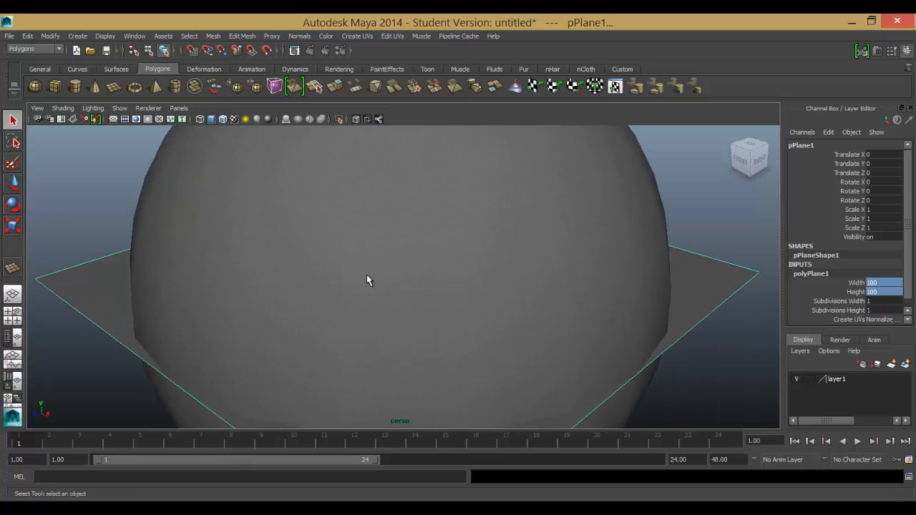
scroll(366, 292, "up", 9)
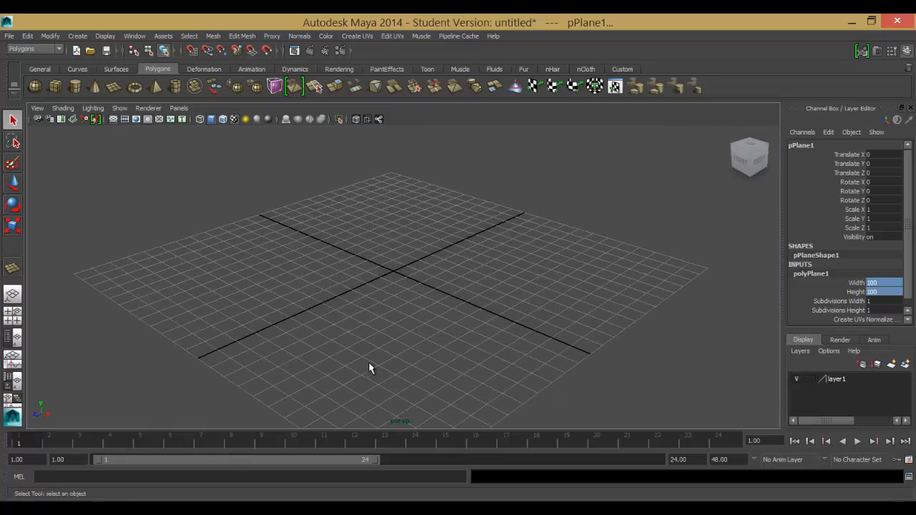
left_click_drag(369, 363, 369, 290, "alt")
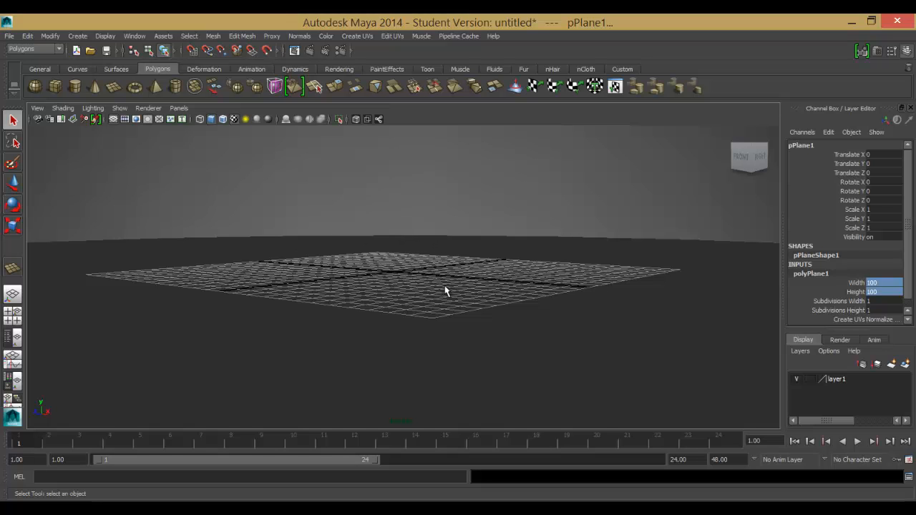
left_click(421, 368)
left_click_drag(404, 336, 398, 350, "alt")
scroll(315, 177, "down", 10)
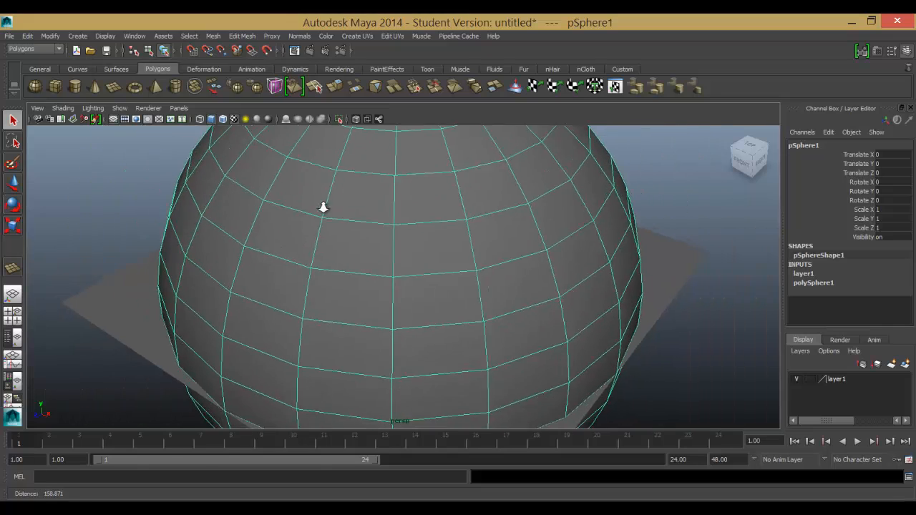
left_click(660, 265)
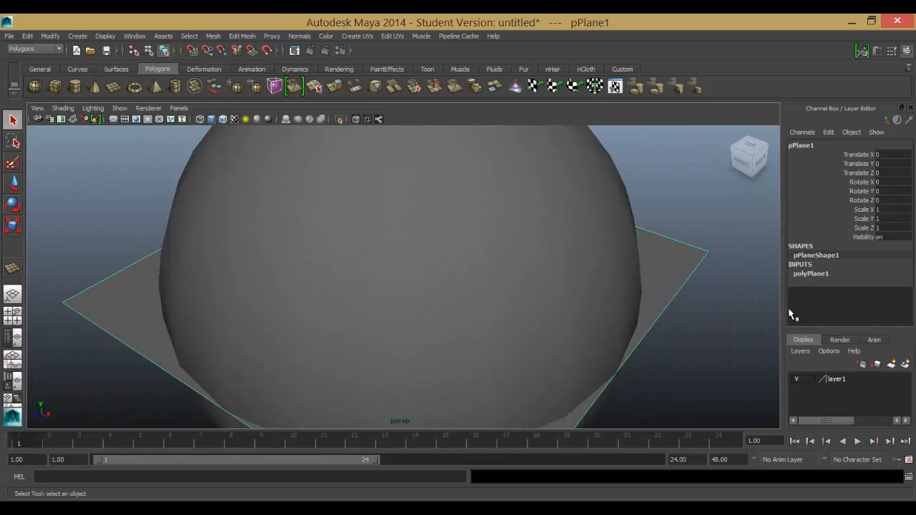
left_click(797, 380)
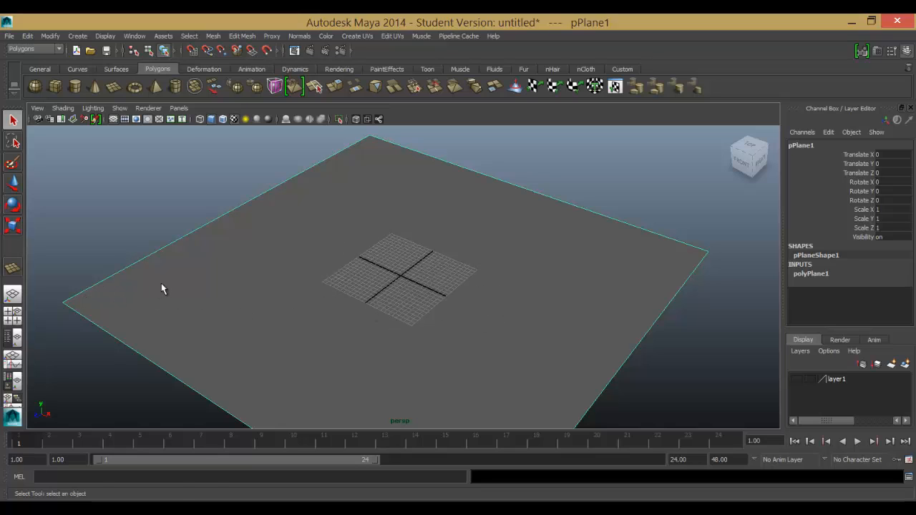
Check the plane's corner vertices in vertex mode and return to object mode
right_click_drag(161, 288, 126, 264)
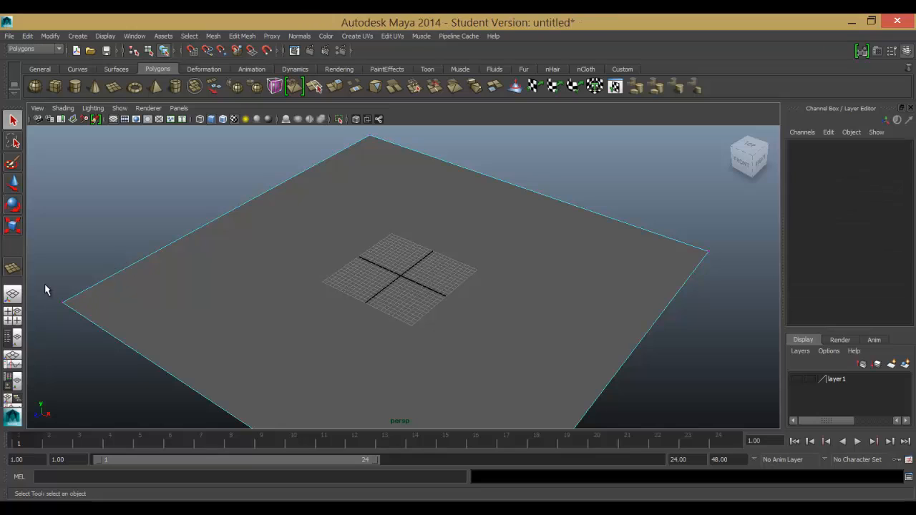
left_click_drag(45, 285, 82, 317)
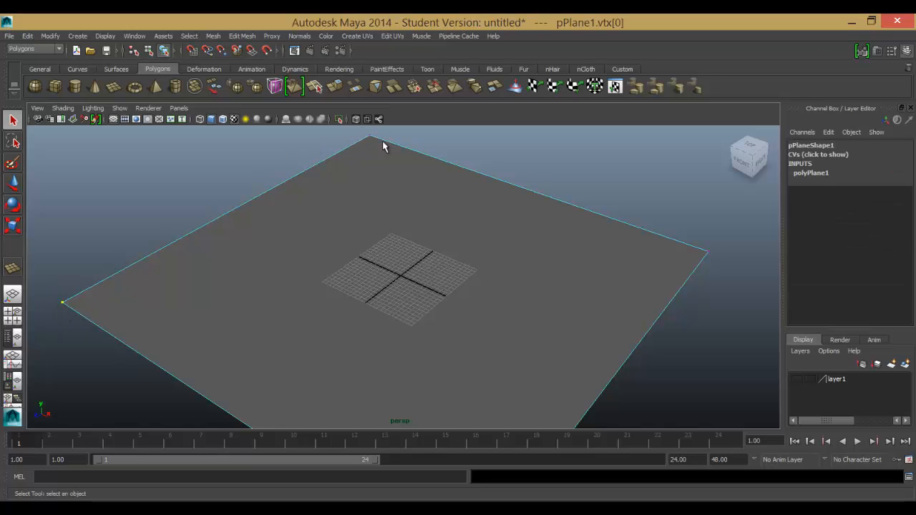
left_click_drag(729, 289, 730, 290)
left_click(525, 300)
right_click_drag(532, 279, 580, 254)
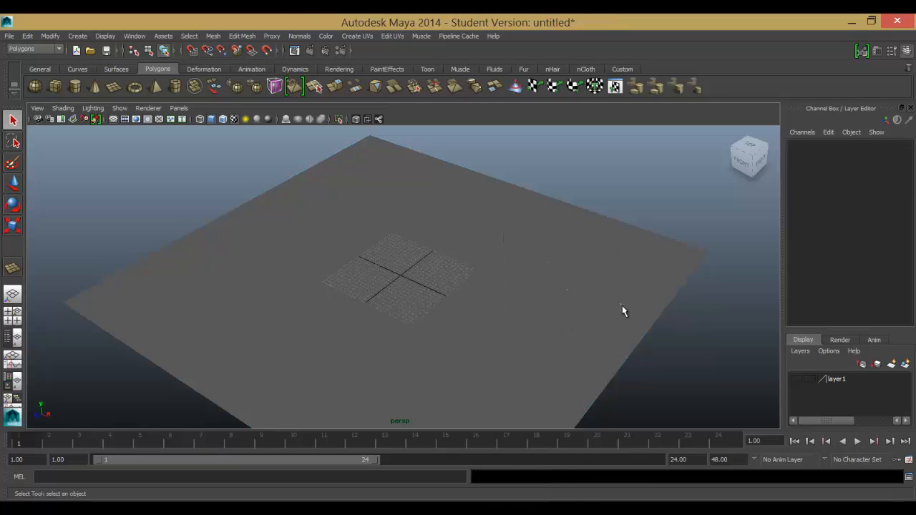
Set the ground plane's Subdivisions Width and Subdivisions Height to 25 in its polyPlane1 inputs
left_click(614, 252)
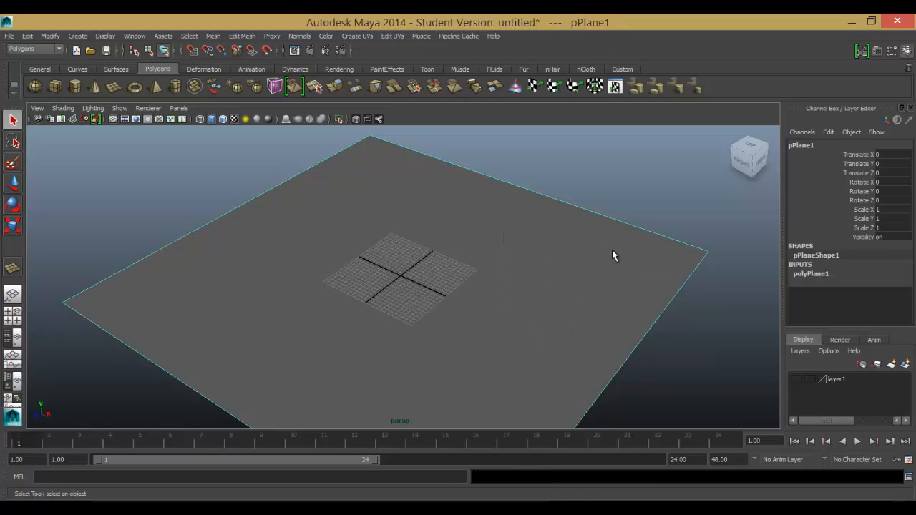
left_click(811, 275)
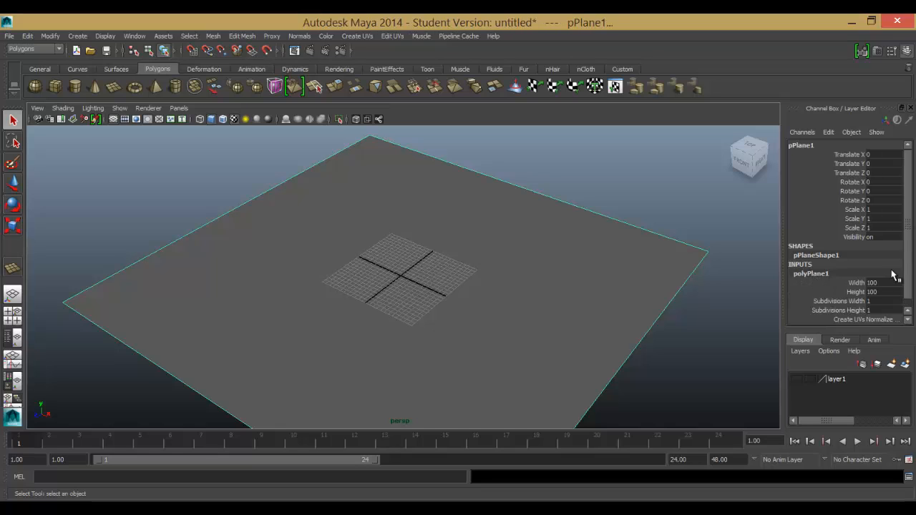
scroll(904, 279, "down", 2)
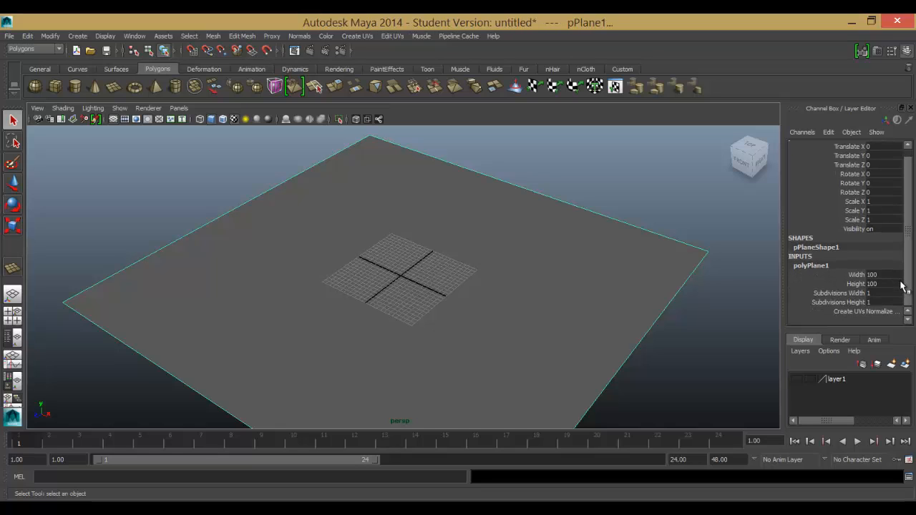
left_click(826, 294)
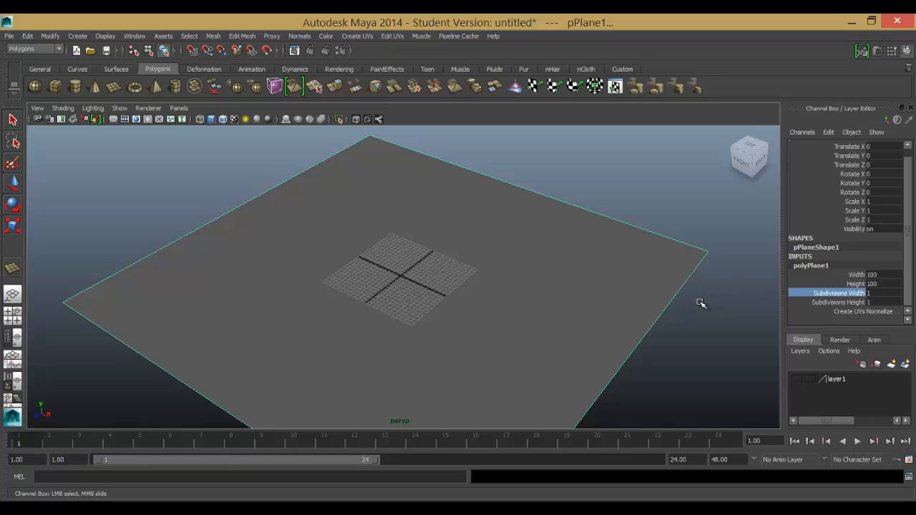
middle_click_drag(700, 299, 776, 309)
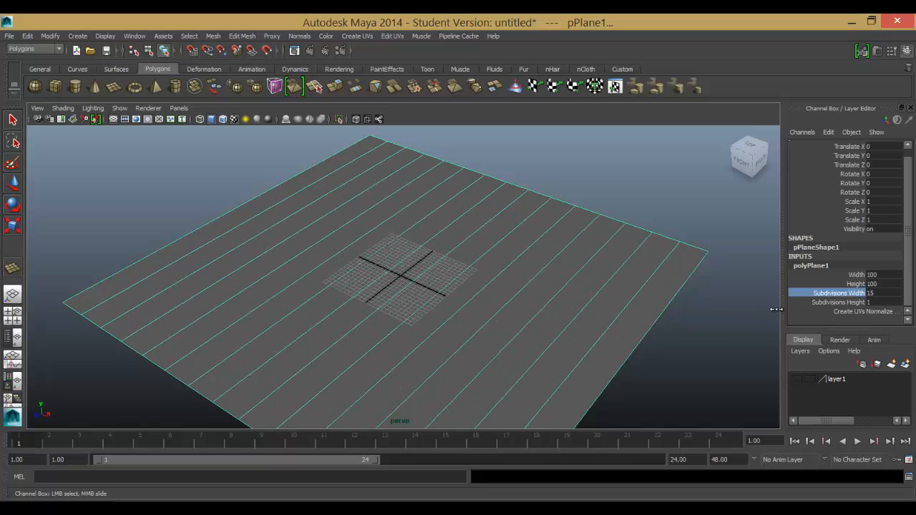
middle_click_drag(779, 309, 838, 318)
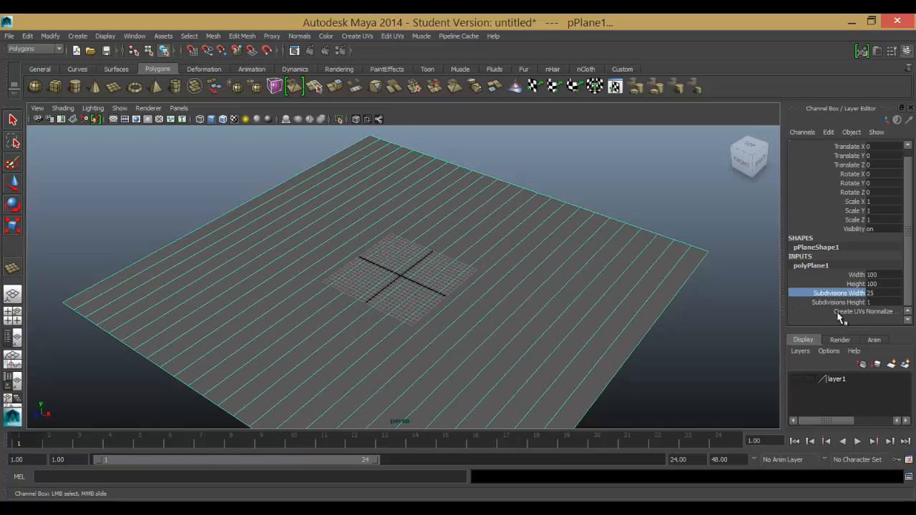
left_click(829, 303)
middle_click_drag(702, 316, 827, 318)
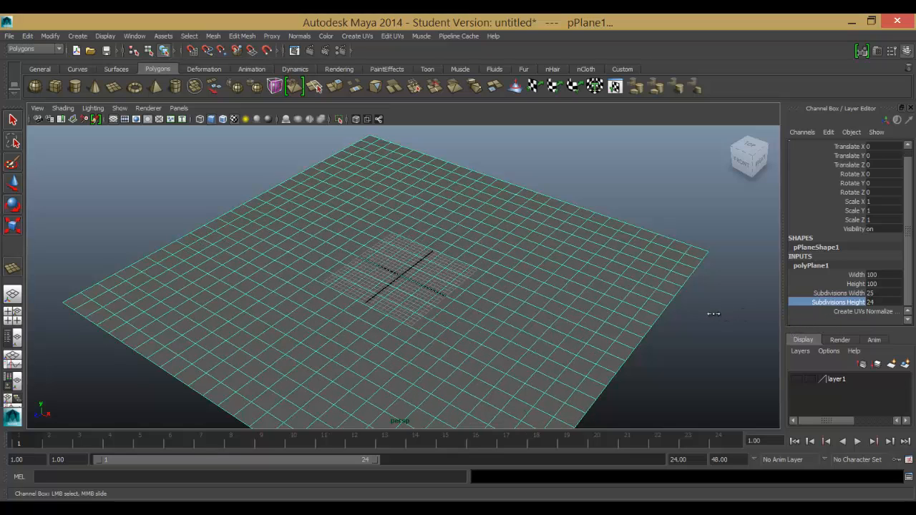
middle_click_drag(711, 313, 720, 317)
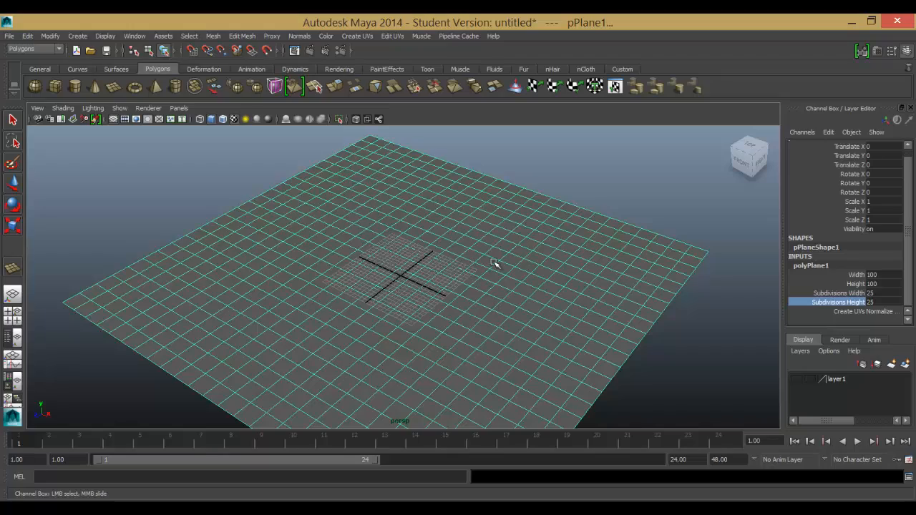
Show layer1 to compare the subdivided plane with the sphere, and hide the layer again
left_click_drag(662, 340, 639, 340, "alt")
middle_click_drag(456, 271, 455, 268, "alt")
left_click_drag(455, 269, 494, 262, "alt")
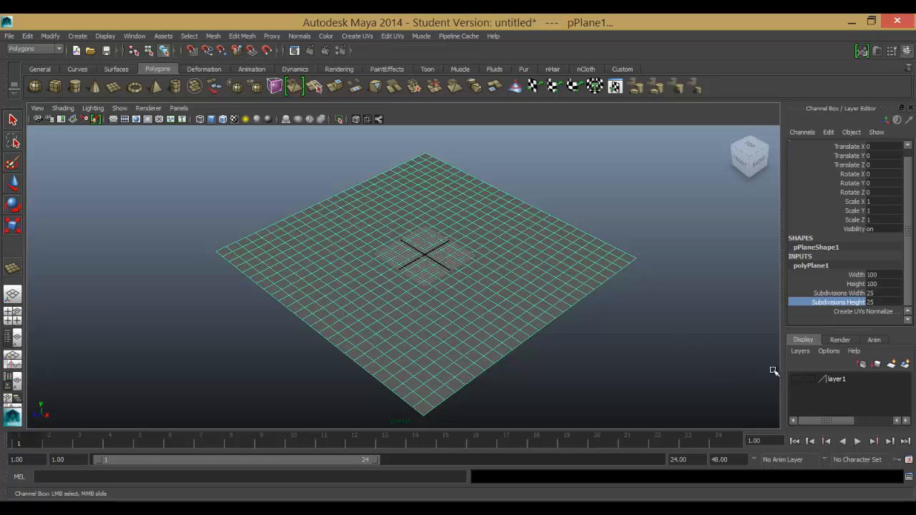
left_click(797, 379)
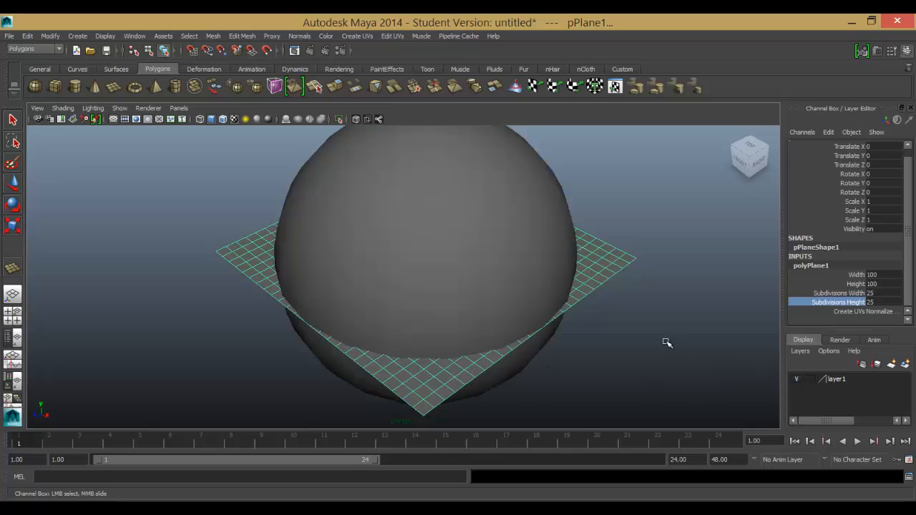
left_click(796, 379)
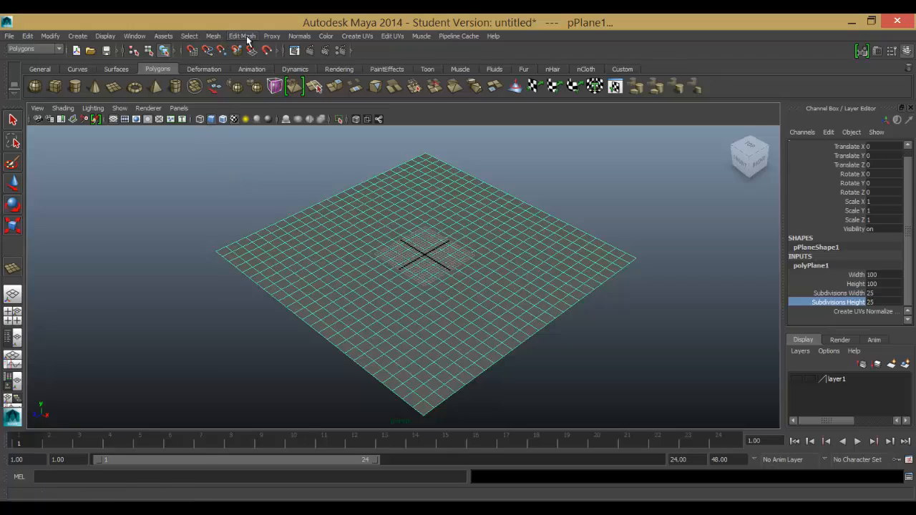
Activate the Sculpt Geometry Tool with its settings shown and resize the brush to an upper radius of about 7.35
left_click(215, 38)
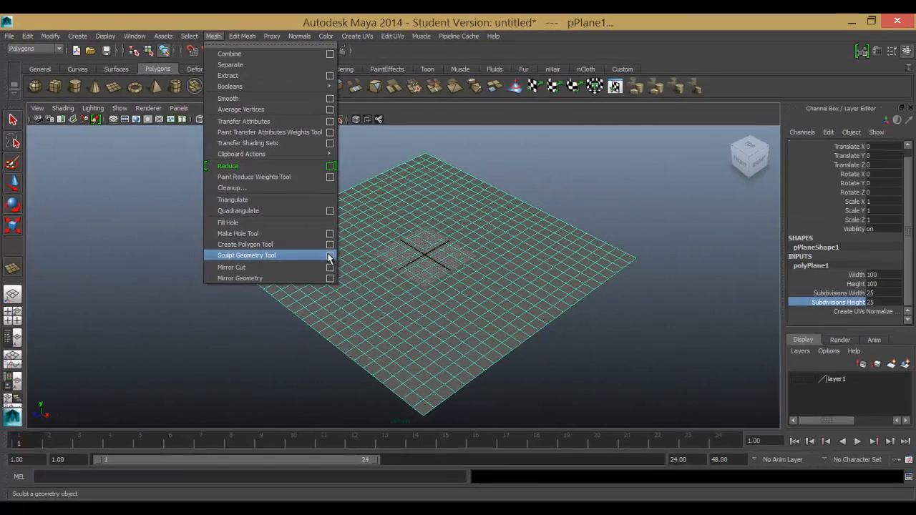
left_click(330, 258)
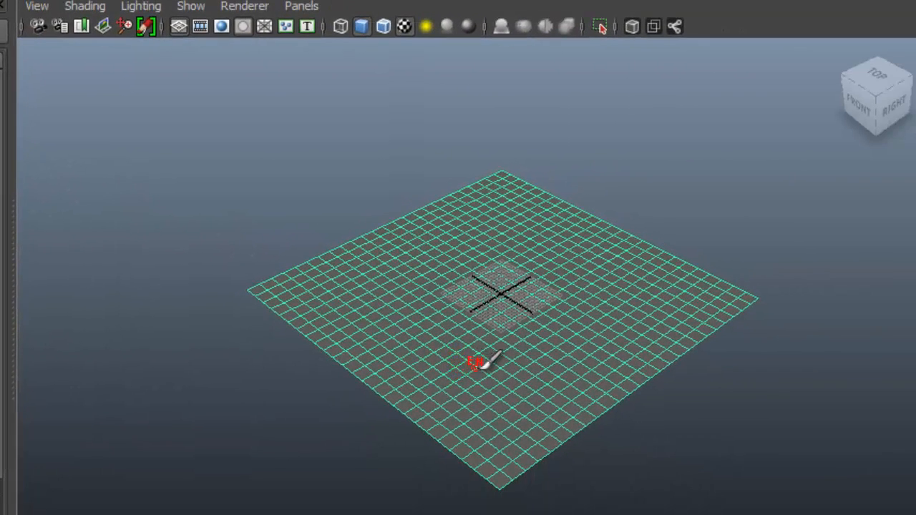
key("b")
mouse_move(477, 352)
left_mouse_down()
mouse_move(516, 365)
mouse_move(490, 368)
mouse_move(497, 378)
mouse_move(473, 364)
left_mouse_up()
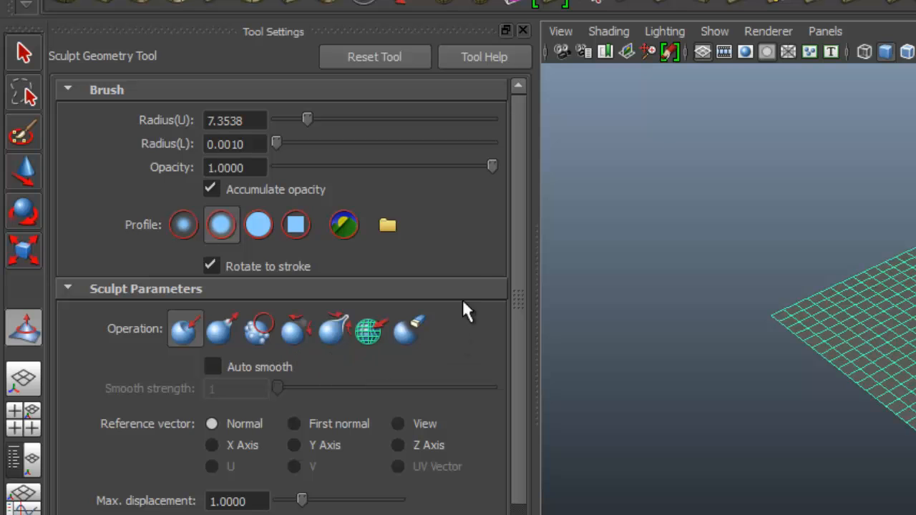
Sculpt the near side of the plane with a Push stroke and a Pull stroke at a maximum displacement of 1
left_click_drag(523, 242, 511, 352)
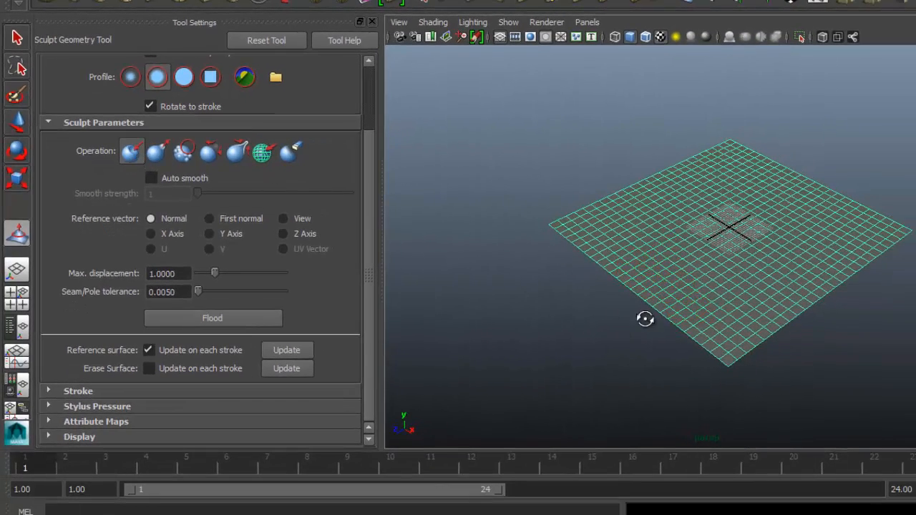
mouse_move(646, 319)
left_mouse_down("alt")
mouse_move(658, 284)
mouse_move(657, 368)
mouse_move(569, 262)
mouse_move(548, 299)
mouse_move(566, 308)
left_mouse_up("alt")
mouse_move(668, 340)
left_mouse_down()
mouse_move(657, 278)
mouse_move(652, 314)
left_mouse_up()
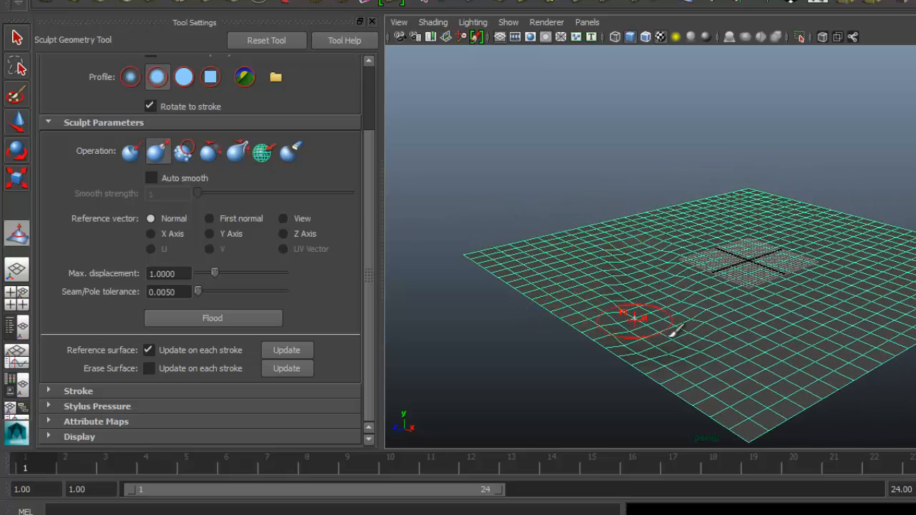
mouse_move(709, 358)
left_mouse_down()
mouse_move(692, 261)
mouse_move(716, 327)
left_mouse_up()
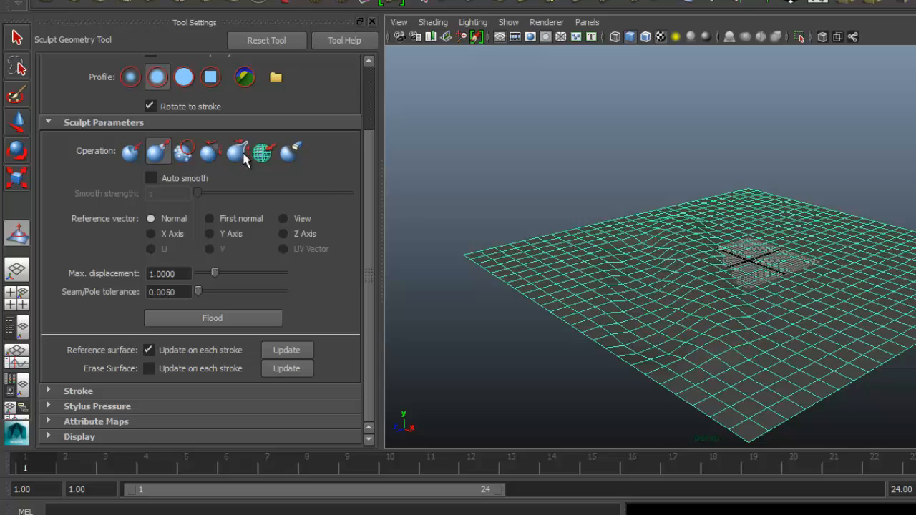
Smooth the sculpted area of the plane and switch the sculpt operation to Relax
left_click(184, 151)
left_click_drag(660, 285, 709, 340)
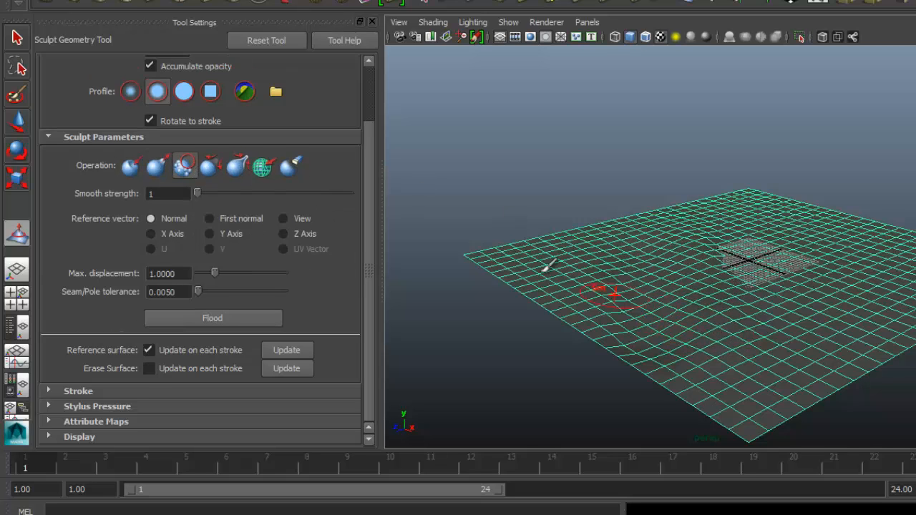
left_click(212, 172)
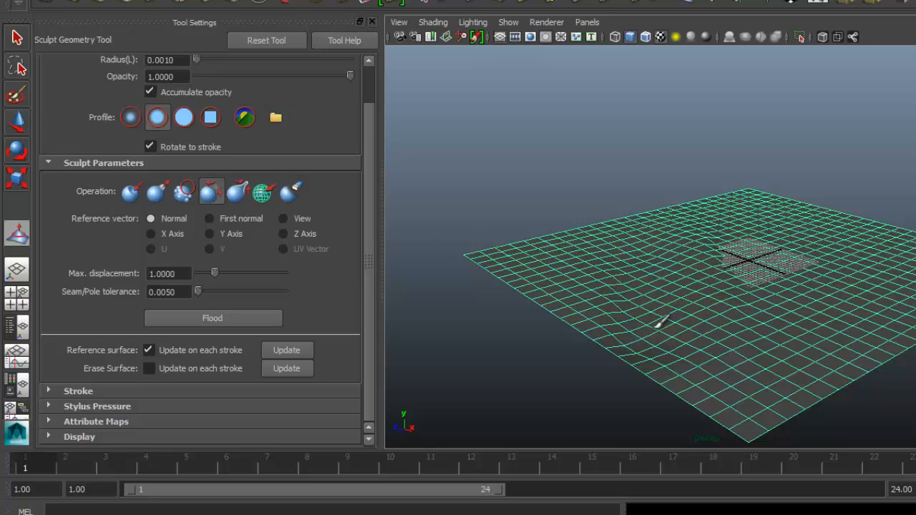
Pinch the sculpted area at a brush strength of 6.94 and shift its vertices with the Slide operation
left_click(237, 191)
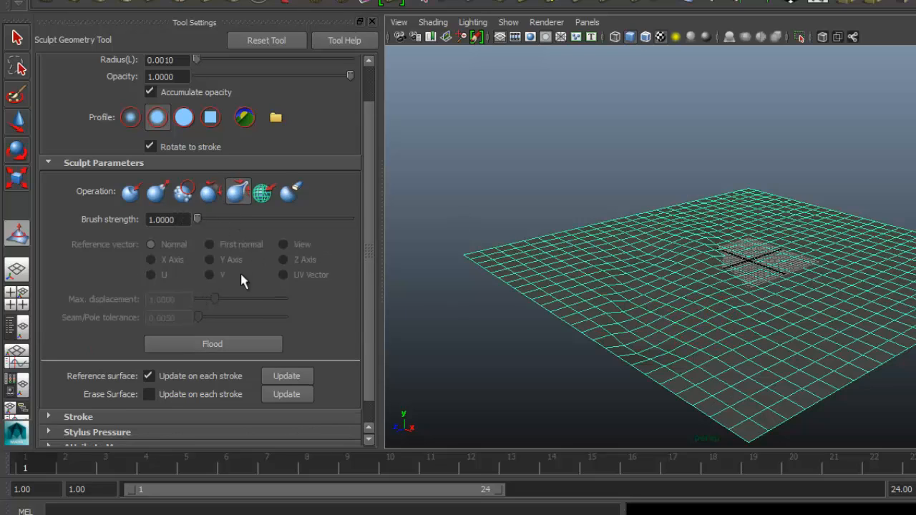
left_click_drag(203, 216, 206, 219)
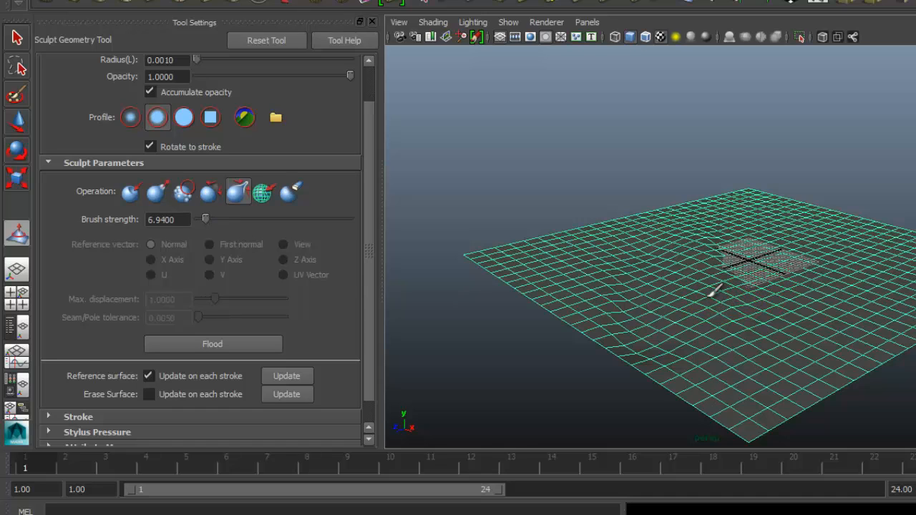
left_click_drag(720, 312, 720, 317)
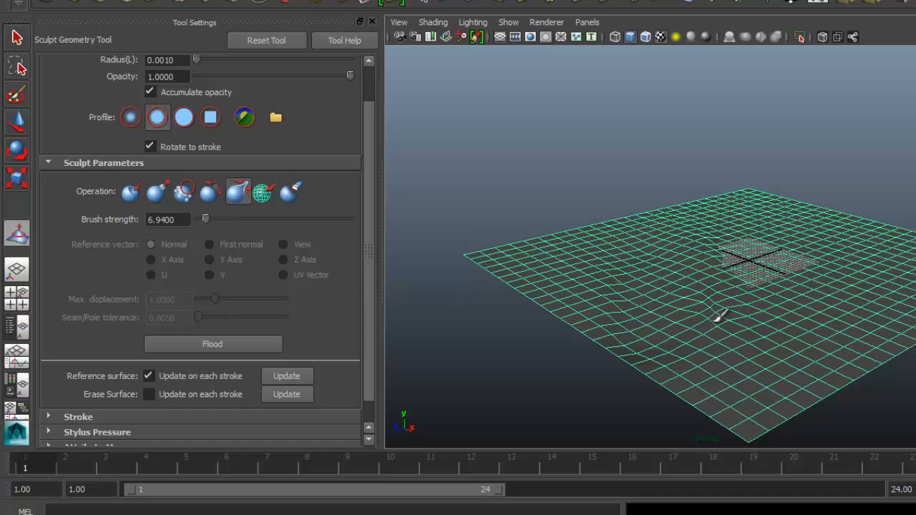
left_click(263, 193)
mouse_move(701, 309)
left_mouse_down()
mouse_move(736, 301)
mouse_move(693, 305)
left_mouse_up()
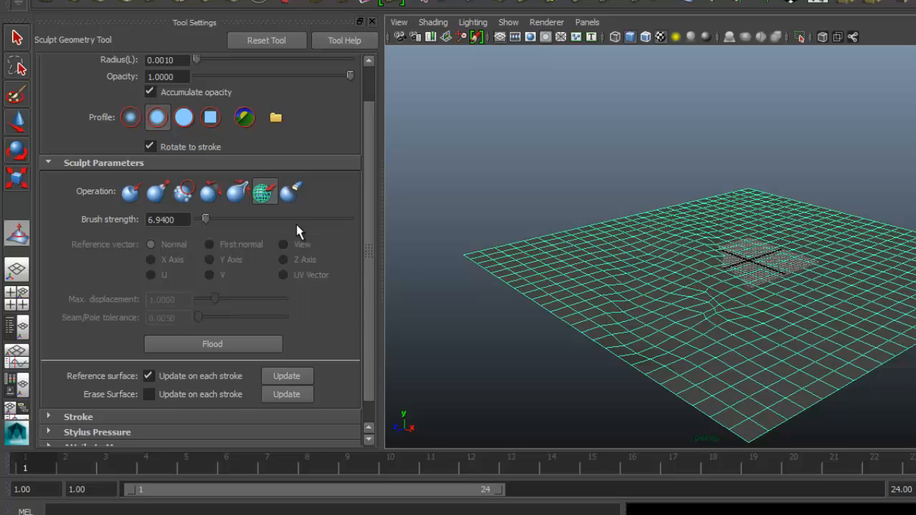
Erase the sculpted deformation from the plane with the Erase operation
left_click(292, 191)
left_click_drag(699, 301, 699, 251)
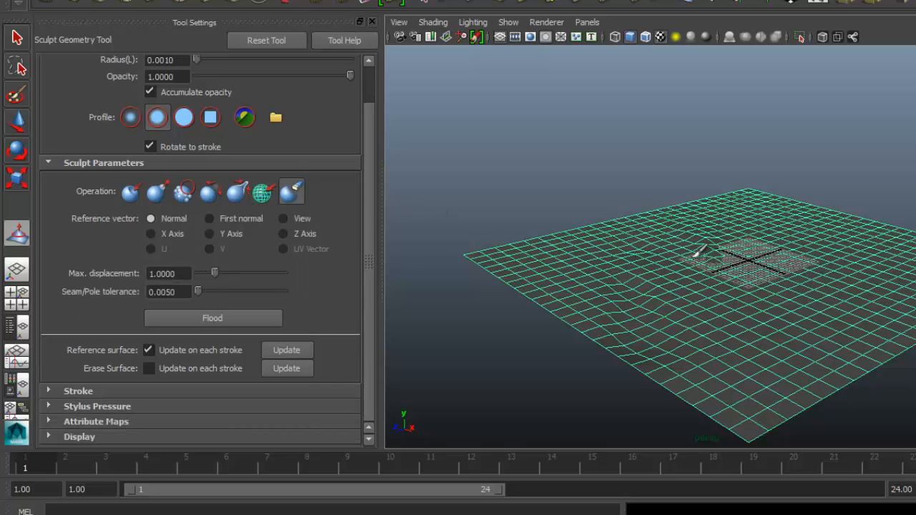
mouse_move(630, 220)
left_mouse_down()
mouse_move(661, 307)
mouse_move(648, 327)
mouse_move(606, 335)
left_mouse_up()
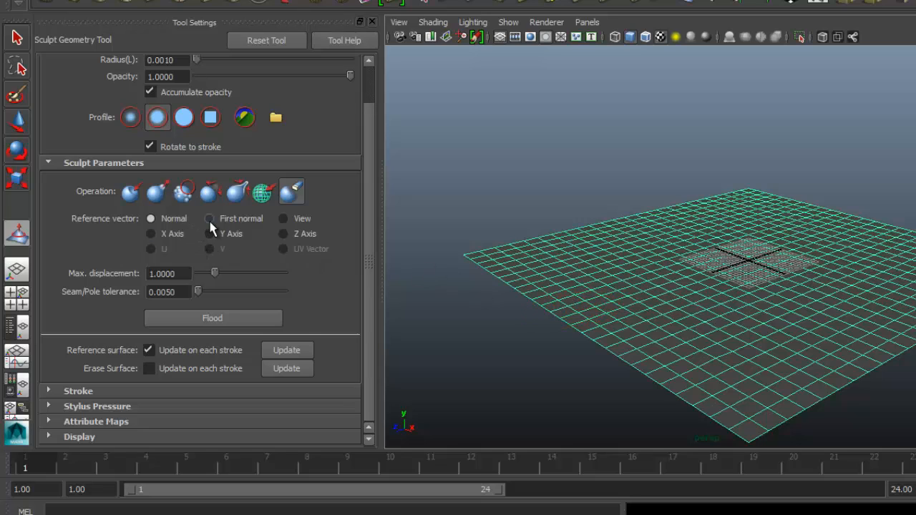
Set the sculpt brush's reference vector to View and its maximum displacement to about 1.81
left_click(284, 218)
mouse_move(499, 353)
left_mouse_down("alt")
mouse_move(557, 368)
mouse_move(485, 375)
mouse_move(610, 317)
left_mouse_up("alt")
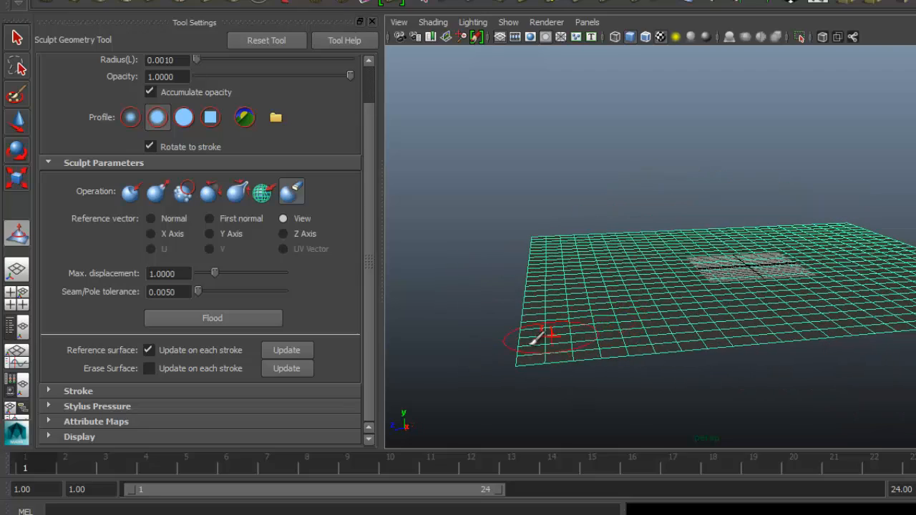
mouse_move(538, 334)
left_mouse_down("alt")
mouse_move(530, 358)
mouse_move(532, 336)
left_mouse_up("alt")
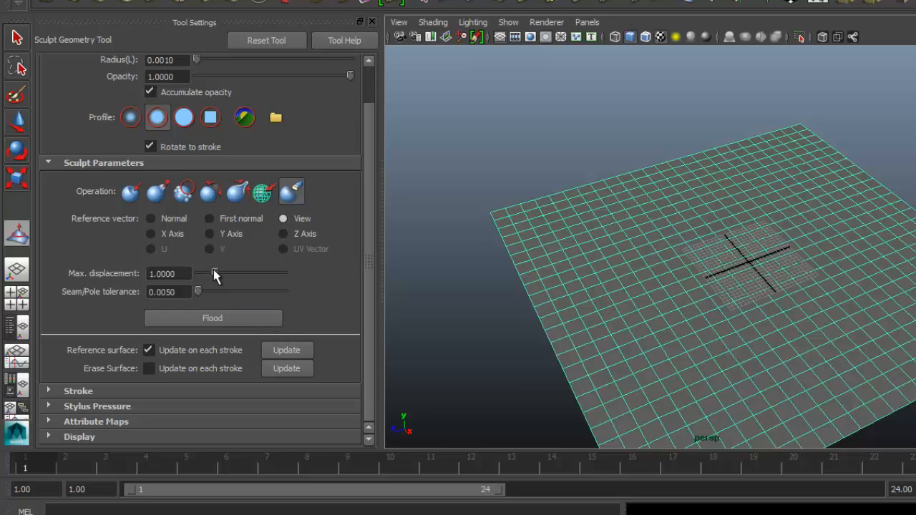
left_click_drag(213, 275, 229, 277)
left_click_drag(463, 345, 497, 313, "alt")
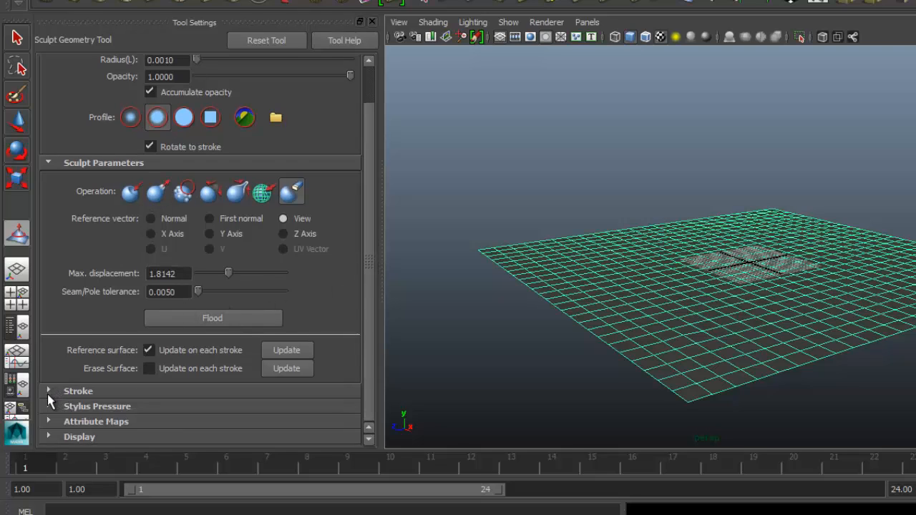
Examine the Sculpt Geometry Tool's Display options and the pressure mapping choices in its Stylus Pressure settings
left_click(50, 437)
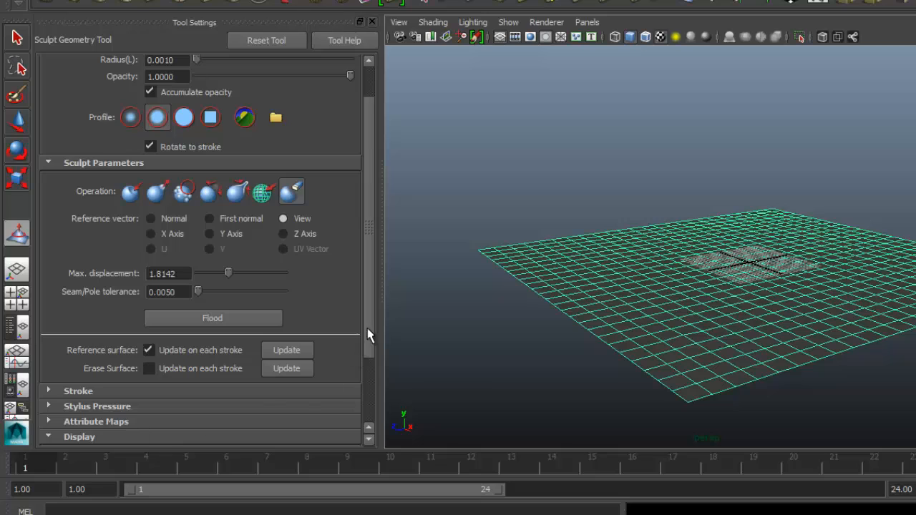
left_click_drag(368, 330, 368, 407)
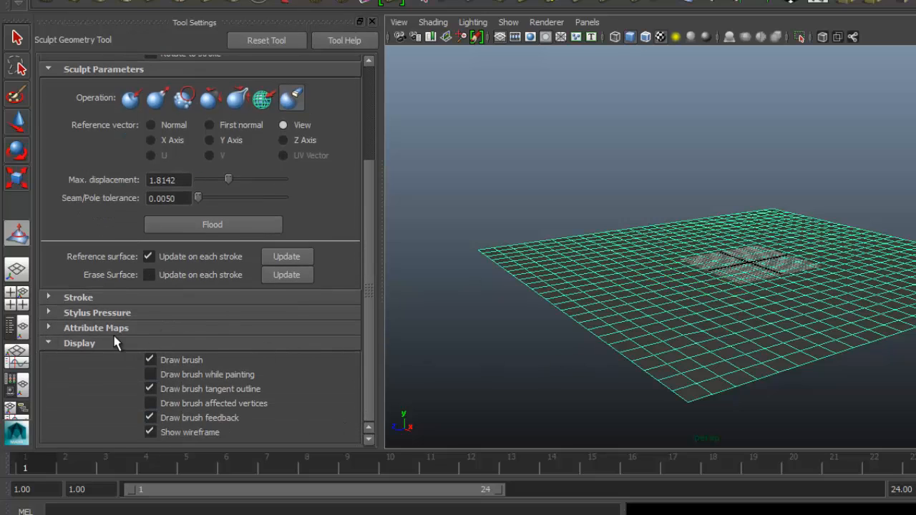
left_click(49, 343)
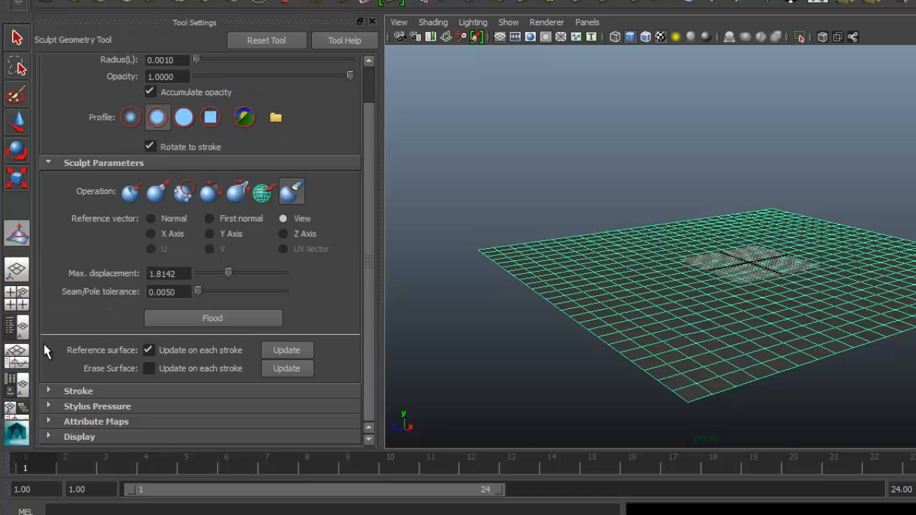
left_click(49, 407)
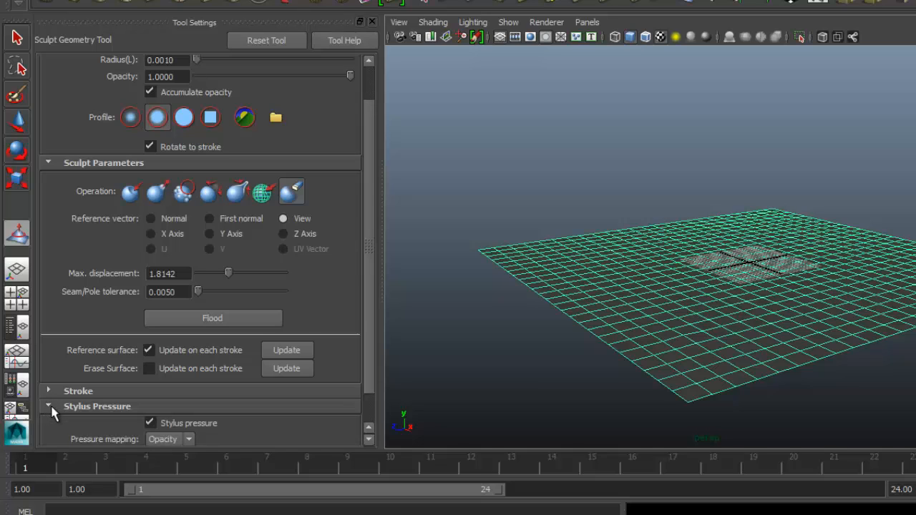
left_click(48, 406)
left_click(48, 407)
left_click(50, 407)
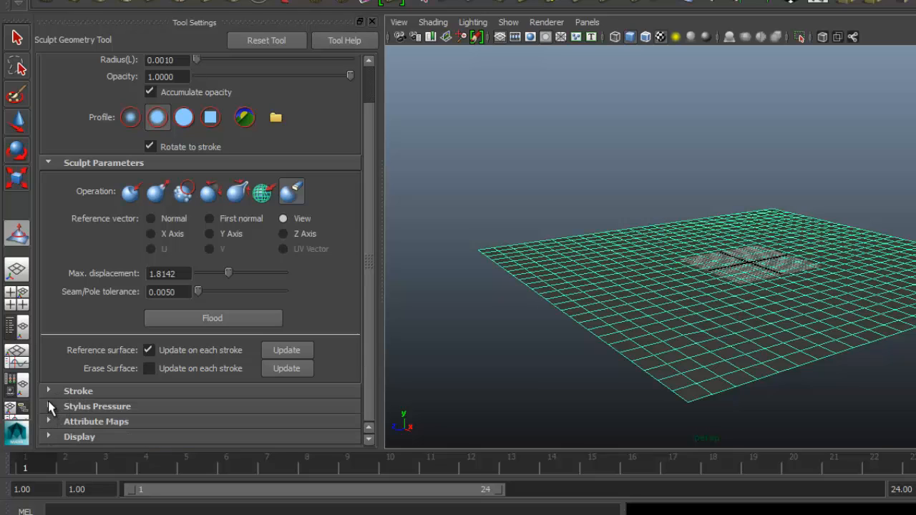
left_click(49, 407)
left_click(187, 441)
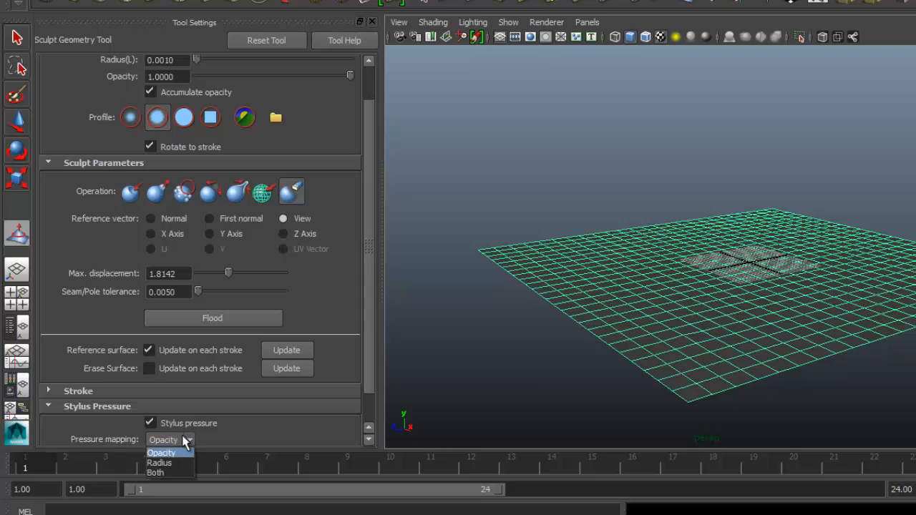
left_click(185, 440)
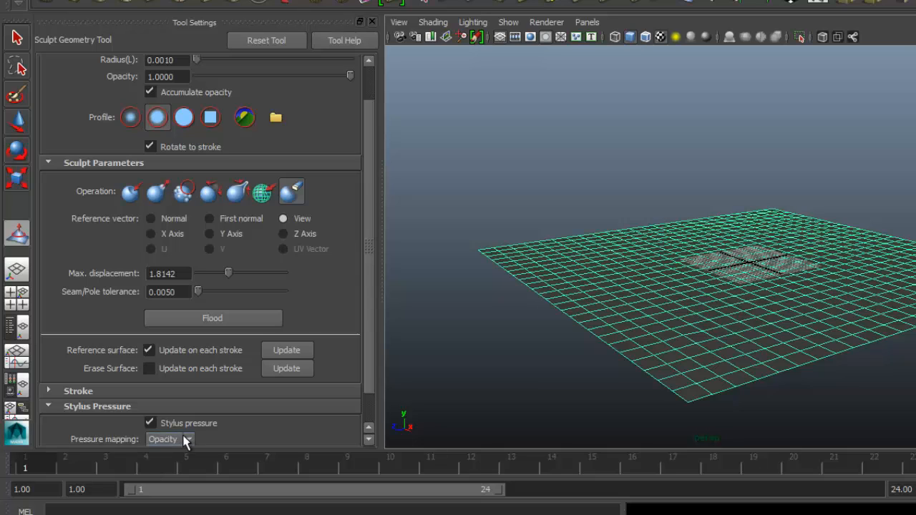
Examine the Sculpt Geometry Tool's Stroke options, including reflection, stamp spacing and stamp depth
left_click(48, 406)
left_click(48, 392)
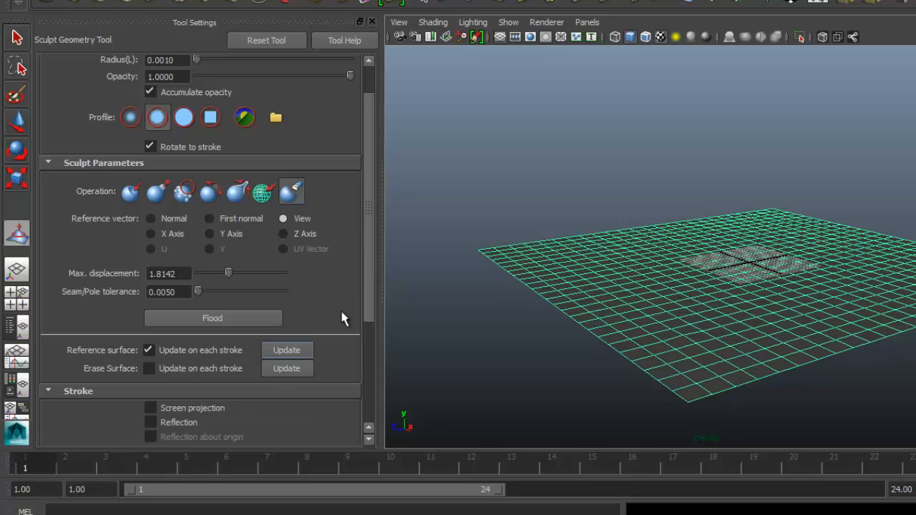
left_click_drag(368, 280, 365, 384)
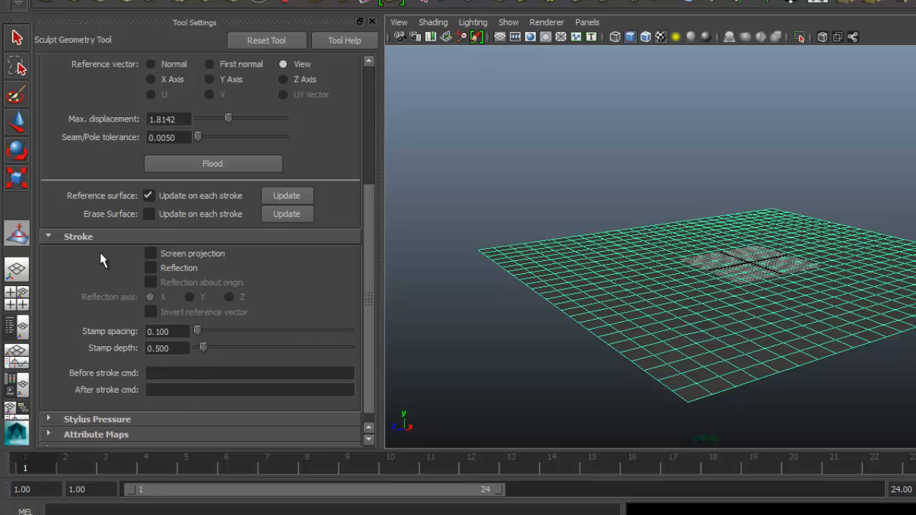
left_click(48, 236)
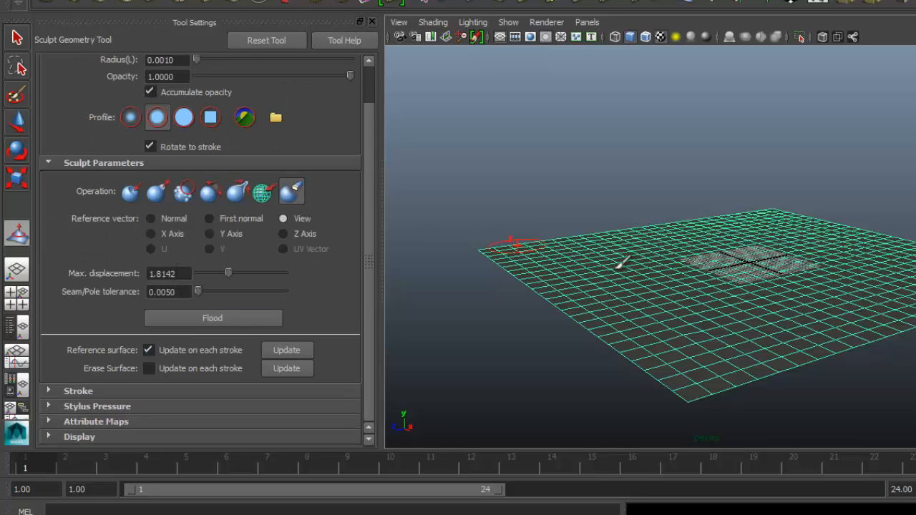
Raise a bump on the plane with the Pull operation along the View reference vector
mouse_move(725, 341)
left_mouse_down("alt")
mouse_move(721, 370)
mouse_move(723, 330)
left_mouse_up("alt")
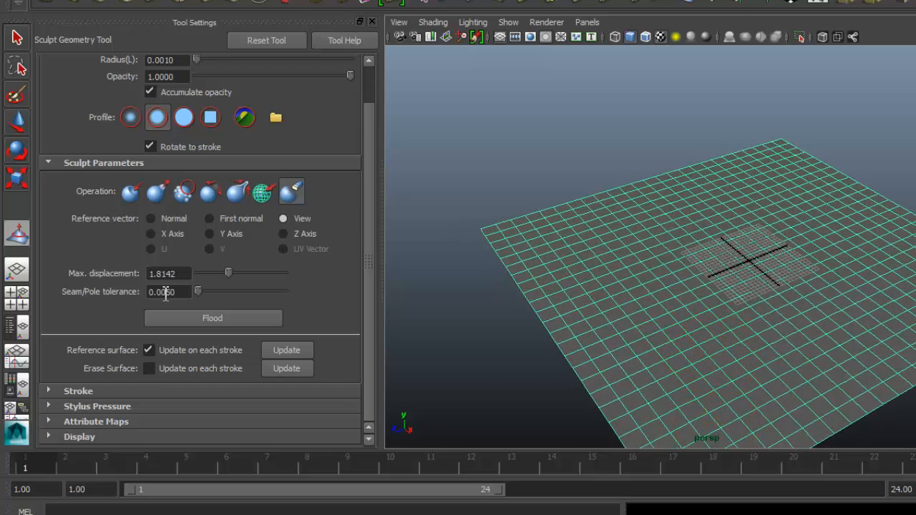
left_click(157, 195)
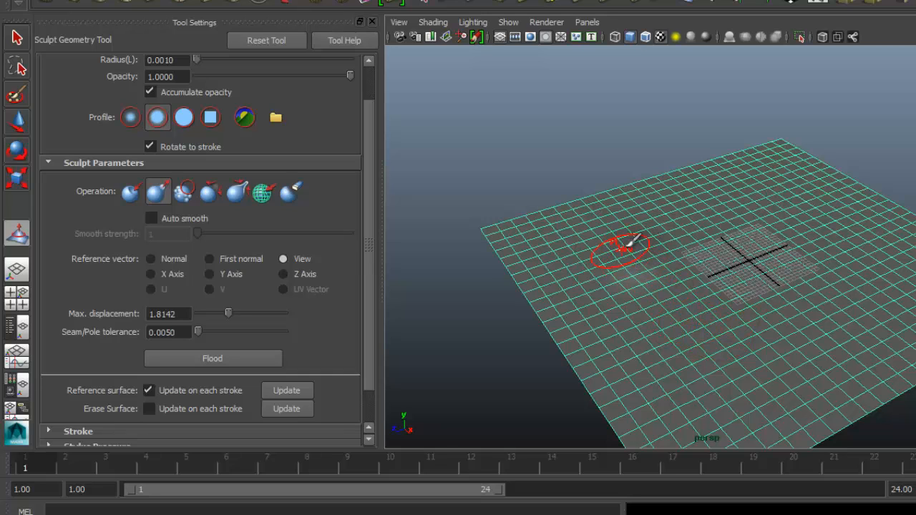
mouse_move(625, 256)
left_mouse_down()
mouse_move(625, 239)
mouse_move(637, 251)
mouse_move(624, 250)
left_mouse_up()
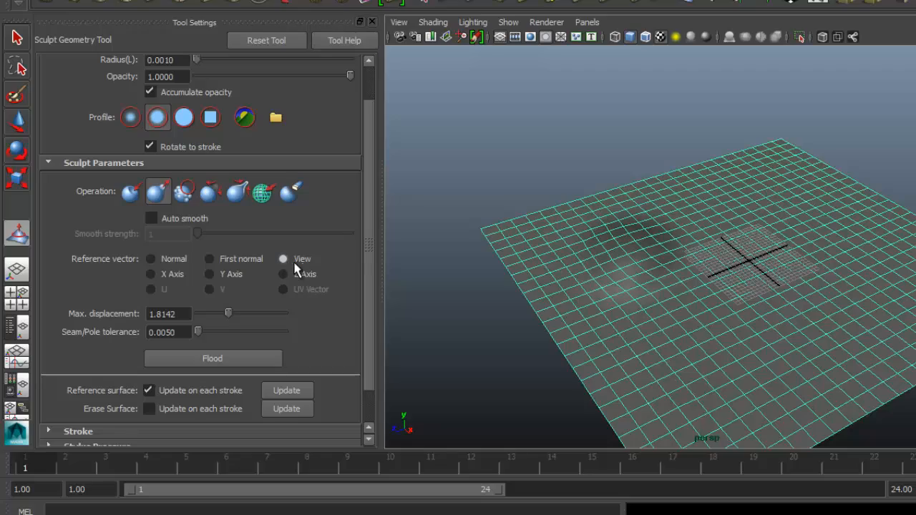
Set the reference vector to Normal and pull the bump up into a larger rounded hill
mouse_move(582, 361)
left_mouse_down("alt")
mouse_move(595, 370)
mouse_move(672, 356)
mouse_move(663, 354)
left_mouse_up("alt")
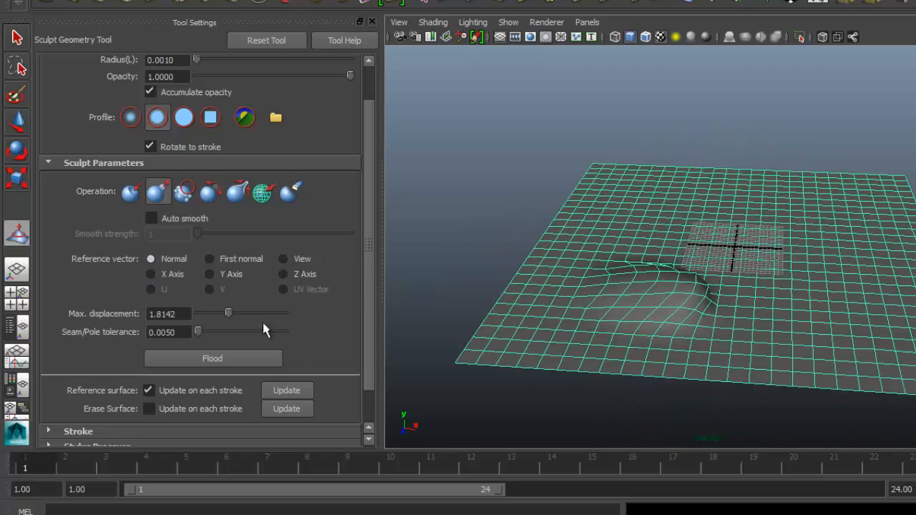
mouse_move(640, 272)
left_mouse_down()
mouse_move(593, 276)
mouse_move(665, 307)
mouse_move(661, 323)
mouse_move(552, 292)
mouse_move(583, 249)
mouse_move(636, 279)
left_mouse_up()
mouse_move(607, 337)
left_mouse_down("alt")
mouse_move(587, 348)
mouse_move(537, 332)
mouse_move(561, 333)
mouse_move(651, 179)
mouse_move(680, 153)
mouse_move(689, 164)
mouse_move(564, 222)
left_mouse_up("alt")
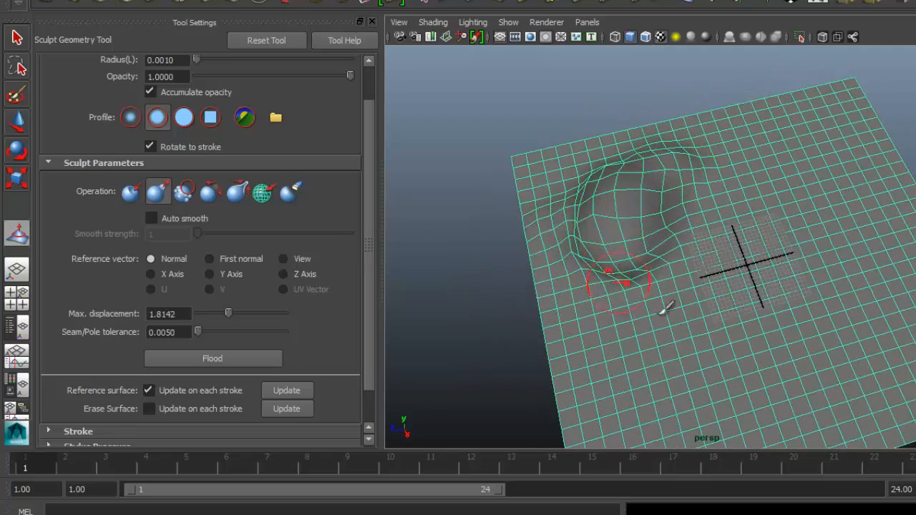
Pull up more rolling hills along the plane's far edges and lower bumps across its near part
mouse_move(661, 311)
left_mouse_down("alt")
mouse_move(637, 301)
mouse_move(741, 272)
left_mouse_up("alt")
mouse_move(858, 232)
left_mouse_down()
mouse_move(832, 200)
mouse_move(838, 179)
mouse_move(783, 183)
mouse_move(880, 219)
mouse_move(843, 196)
mouse_move(913, 272)
mouse_move(909, 325)
mouse_move(875, 228)
mouse_move(785, 174)
mouse_move(780, 196)
mouse_move(902, 286)
mouse_move(915, 323)
left_mouse_up()
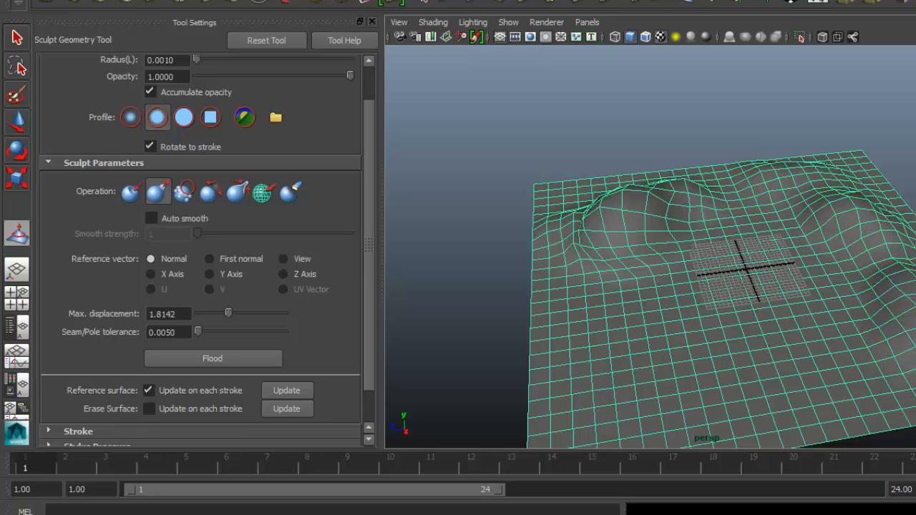
left_click_drag(620, 355, 627, 385, "alt")
left_click_drag(832, 349, 774, 373)
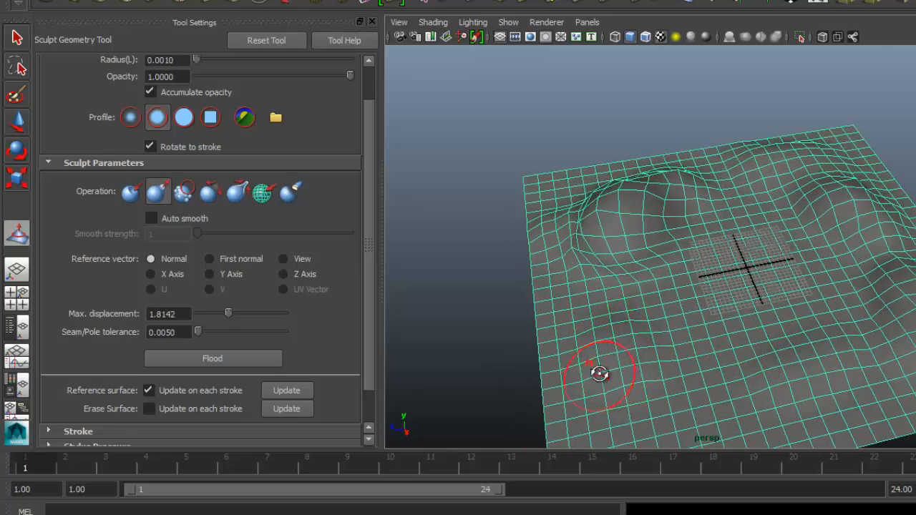
left_click_drag(600, 374, 629, 363, "alt")
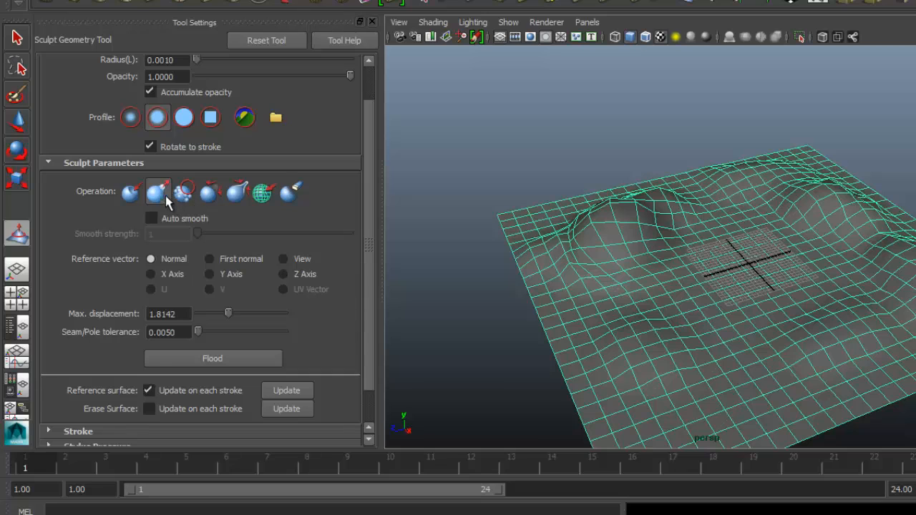
Carve a valley beside the large hill with the Push operation at a maximum displacement of about 0.97
left_click(130, 191)
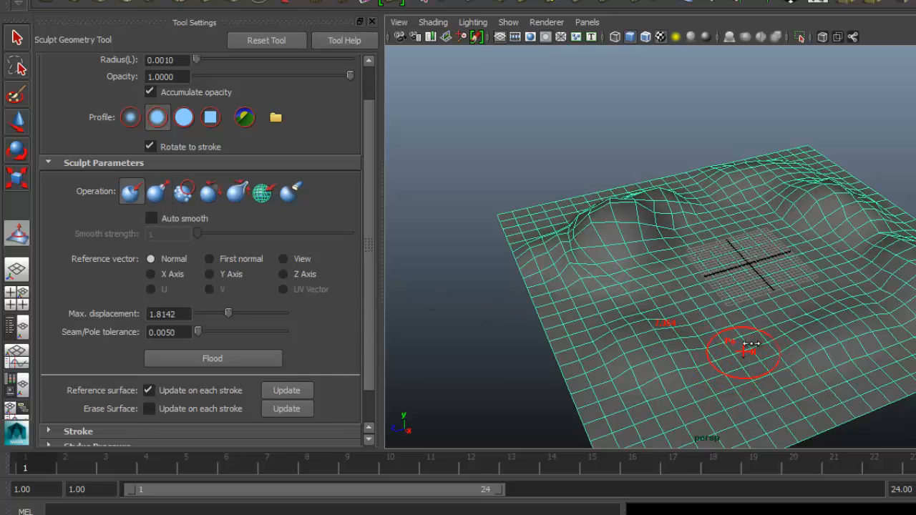
mouse_move(690, 299)
left_mouse_down()
mouse_move(682, 305)
mouse_move(711, 245)
mouse_move(682, 192)
mouse_move(695, 215)
mouse_move(700, 198)
mouse_move(680, 194)
mouse_move(668, 330)
mouse_move(691, 264)
mouse_move(660, 423)
mouse_move(688, 182)
left_mouse_up()
mouse_move(555, 401)
left_mouse_down("alt")
mouse_move(628, 334)
mouse_move(619, 344)
mouse_move(623, 374)
mouse_move(584, 361)
left_mouse_up("alt")
Smooth the valley and far hills with the Smooth operation at opacity 0.4158 and maximum displacement 0.4425
left_click(185, 192)
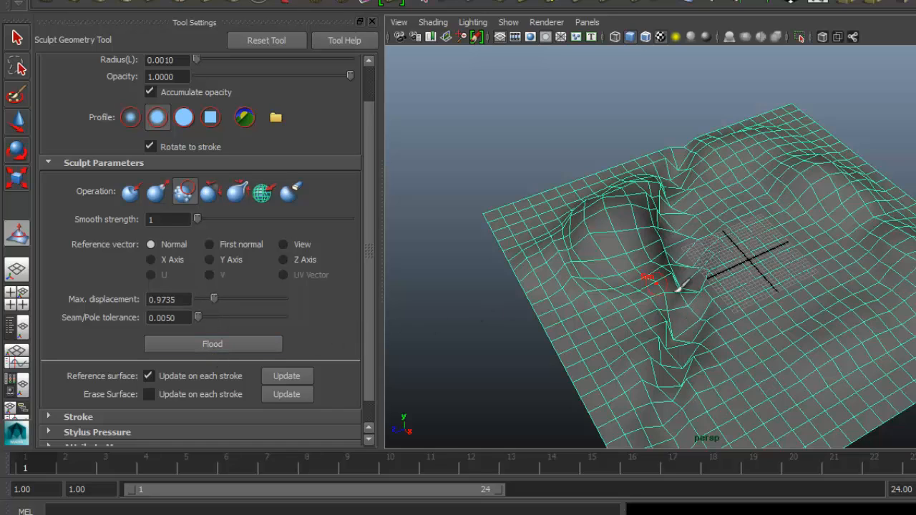
key("ctrl+z")
left_click_drag(204, 300, 206, 300)
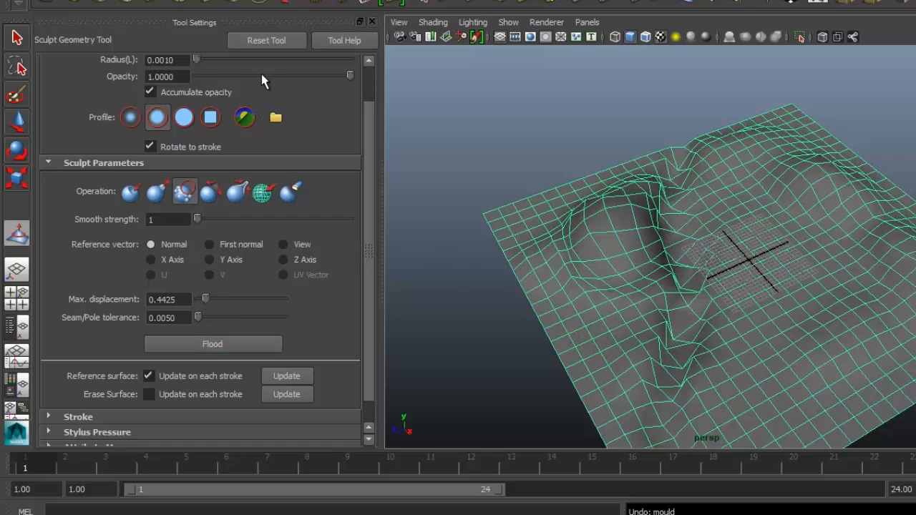
mouse_move(666, 320)
left_mouse_down()
mouse_move(685, 344)
mouse_move(651, 375)
mouse_move(692, 331)
mouse_move(686, 242)
mouse_move(657, 221)
mouse_move(677, 181)
mouse_move(667, 266)
mouse_move(701, 307)
mouse_move(634, 286)
mouse_move(575, 229)
mouse_move(578, 207)
mouse_move(548, 254)
mouse_move(575, 253)
mouse_move(628, 179)
mouse_move(663, 194)
left_mouse_up()
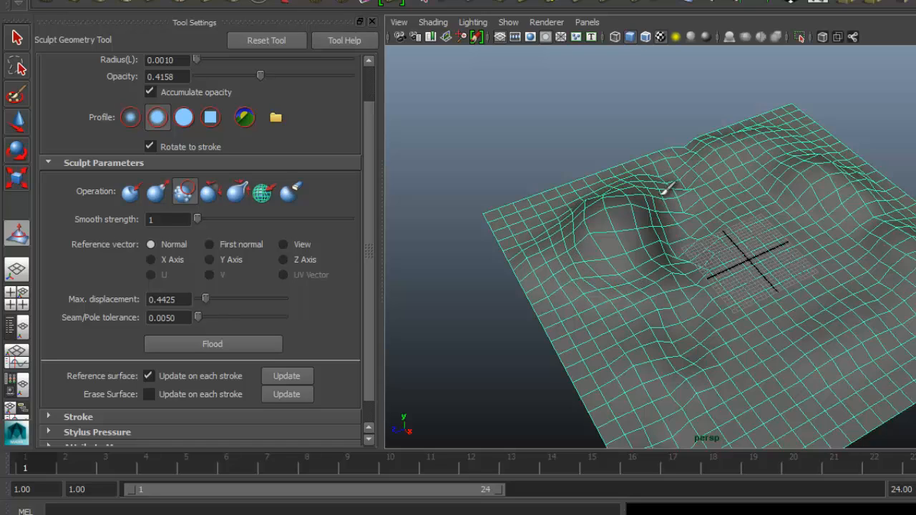
mouse_move(828, 186)
left_mouse_down()
mouse_move(824, 164)
mouse_move(911, 234)
left_mouse_up()
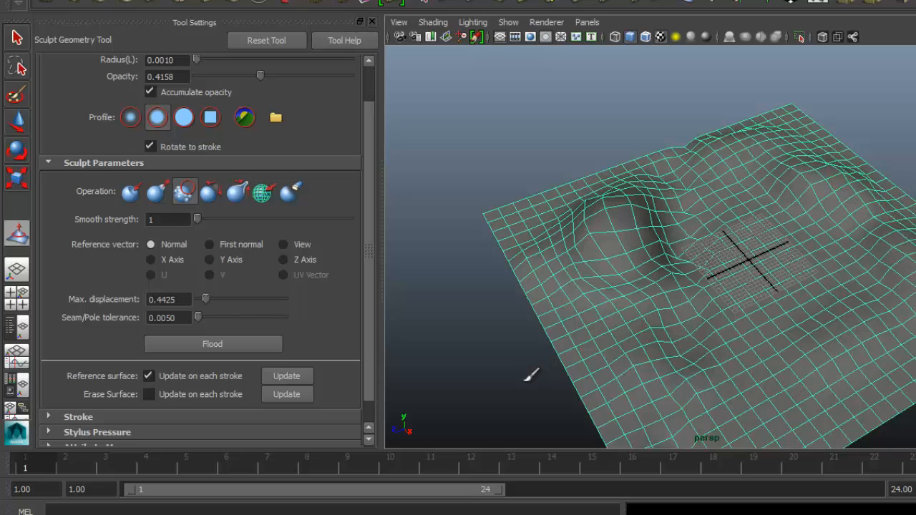
Switch to the Select Tool and display the sculpted plane in smooth mesh preview
left_click_drag(620, 351, 627, 314, "alt")
right_click_drag(687, 287, 752, 412, "alt")
middle_click_drag(686, 283, 604, 232, "alt")
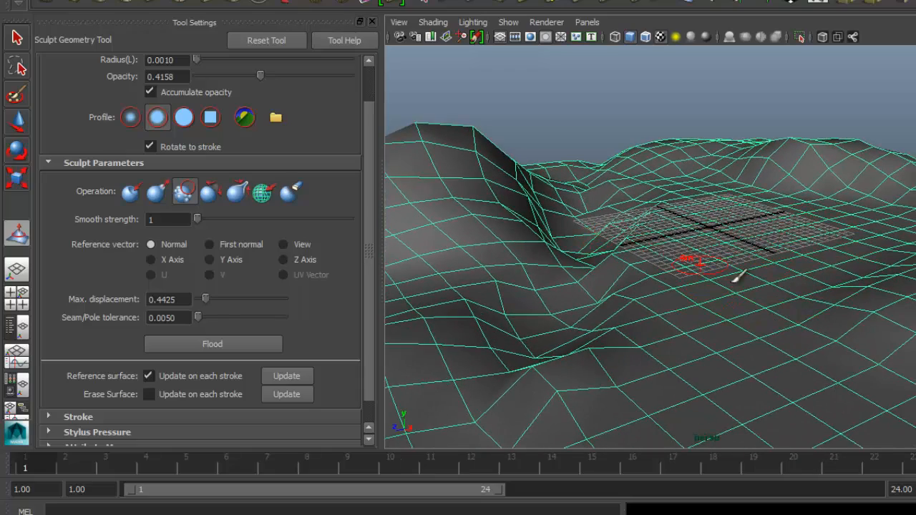
mouse_move(681, 309)
left_mouse_down("alt")
mouse_move(647, 337)
mouse_move(614, 301)
left_mouse_up("alt")
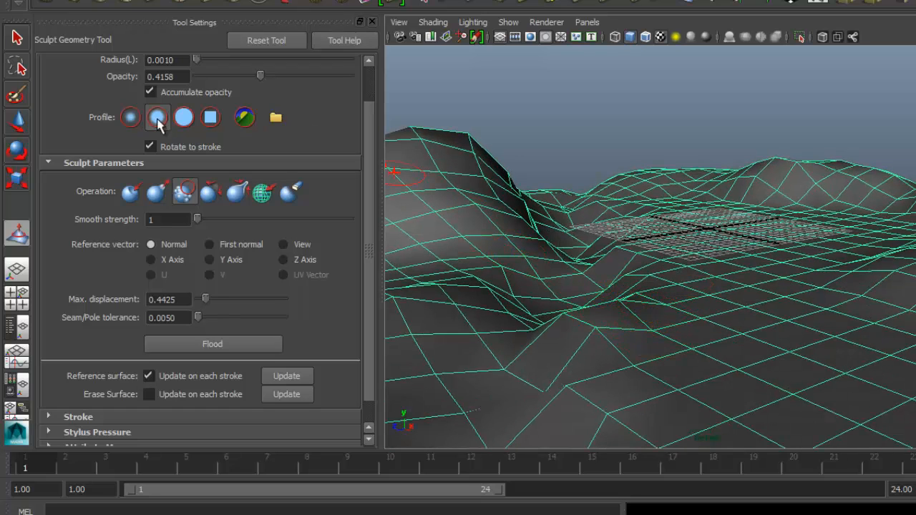
left_click(18, 39)
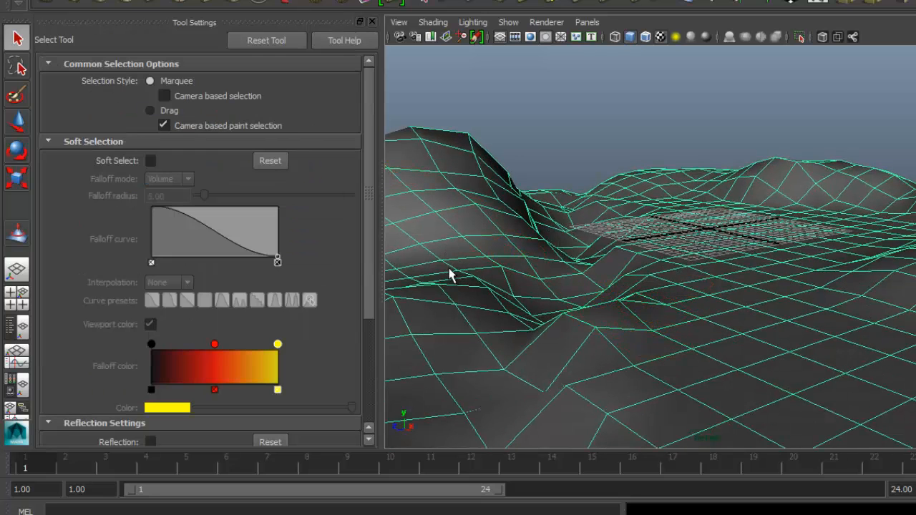
key("3")
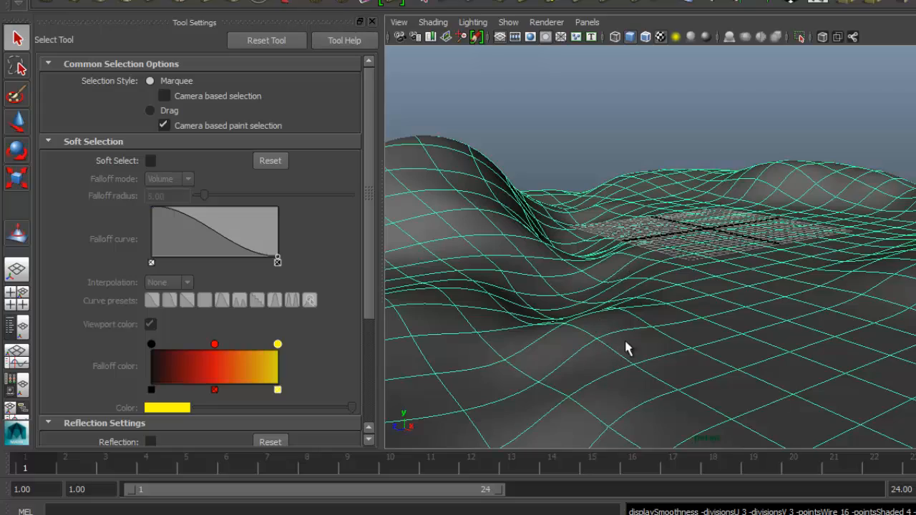
Try to reverse the normals of the plane and the sphere together
left_click_drag(626, 348, 662, 308, "alt")
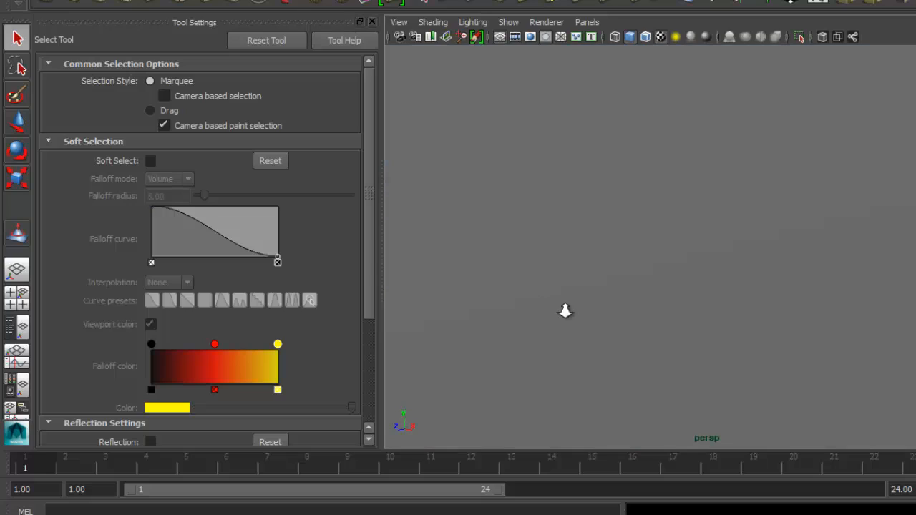
left_click_drag(565, 311, 570, 289, "alt")
right_click_drag(555, 299, 500, 172, "alt")
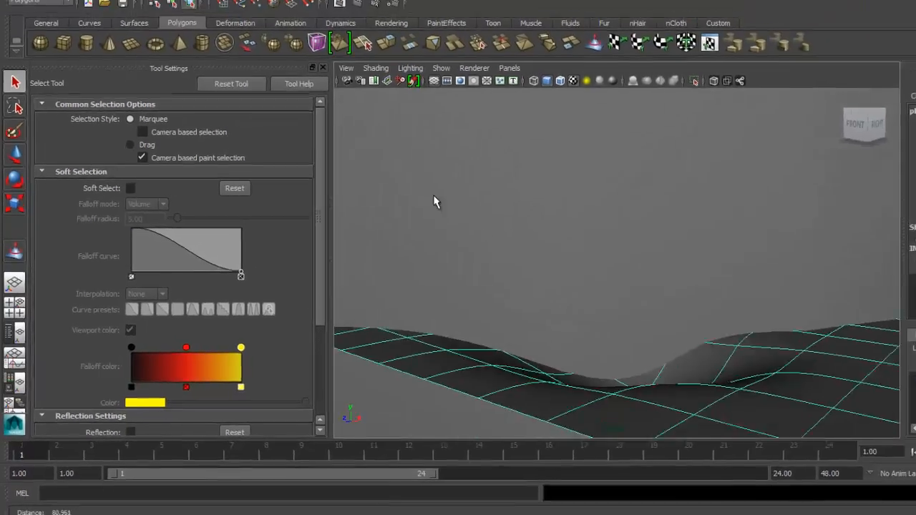
right_click_drag(434, 202, 446, 230, "alt")
left_click_drag(447, 230, 475, 293, "alt")
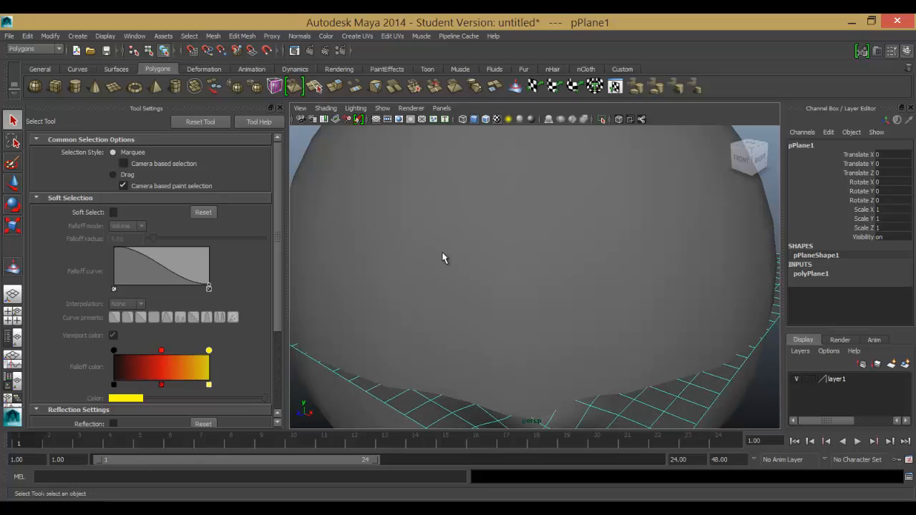
left_click_drag(513, 240, 477, 308)
right_click_drag(420, 346, 443, 285, "alt")
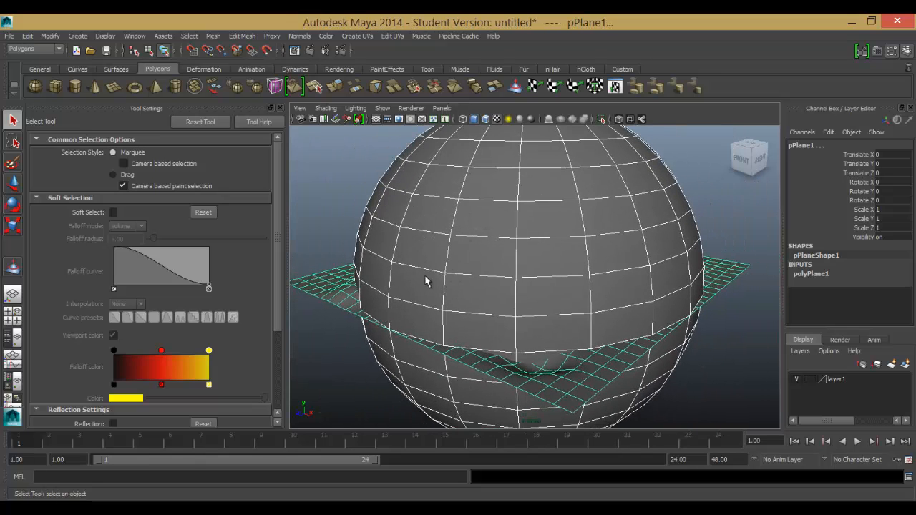
left_click(299, 35)
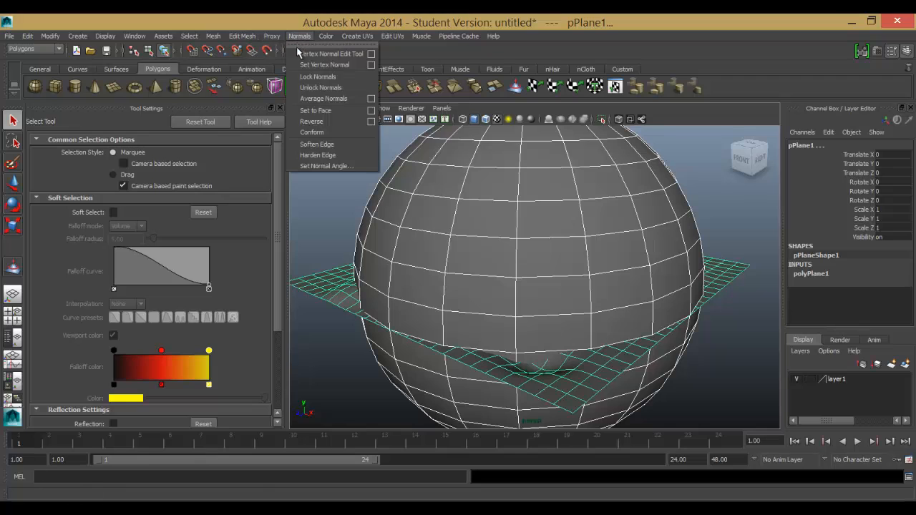
left_click(310, 122)
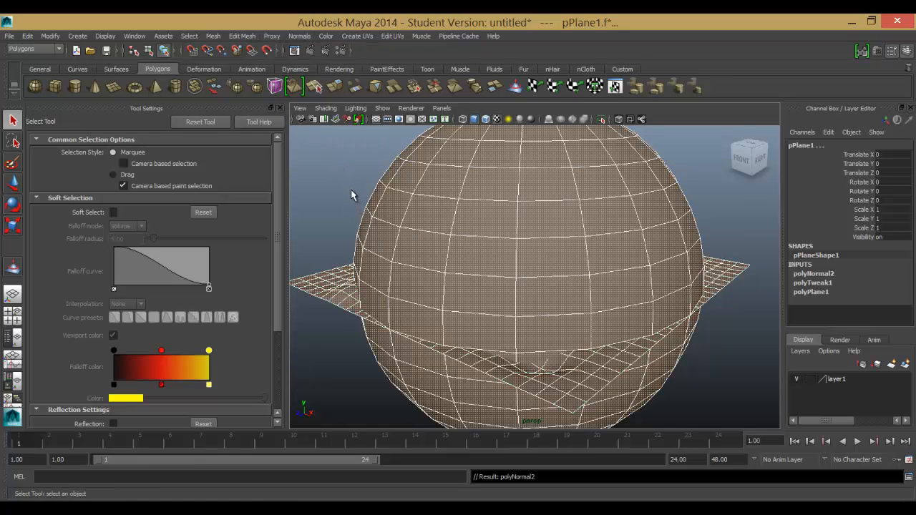
key("ctrl+z")
Select only the sphere and reverse its normals
left_click(315, 262)
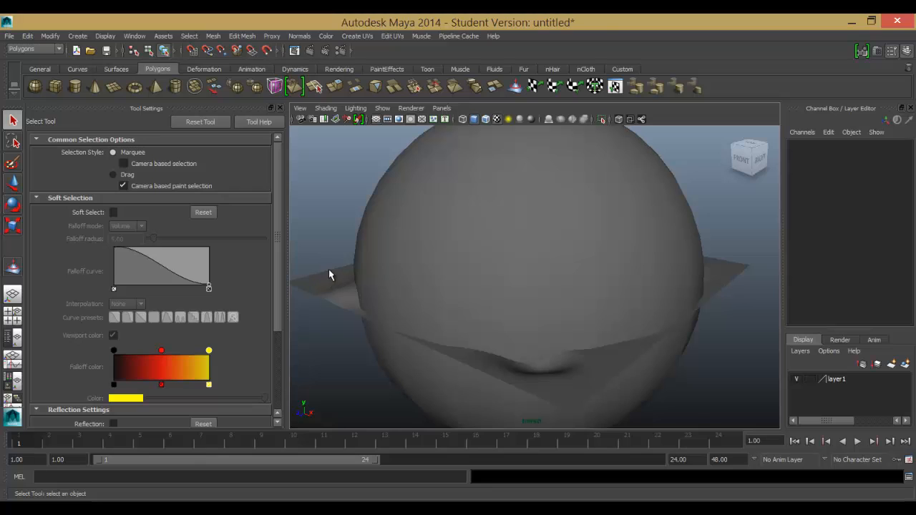
left_click(384, 229)
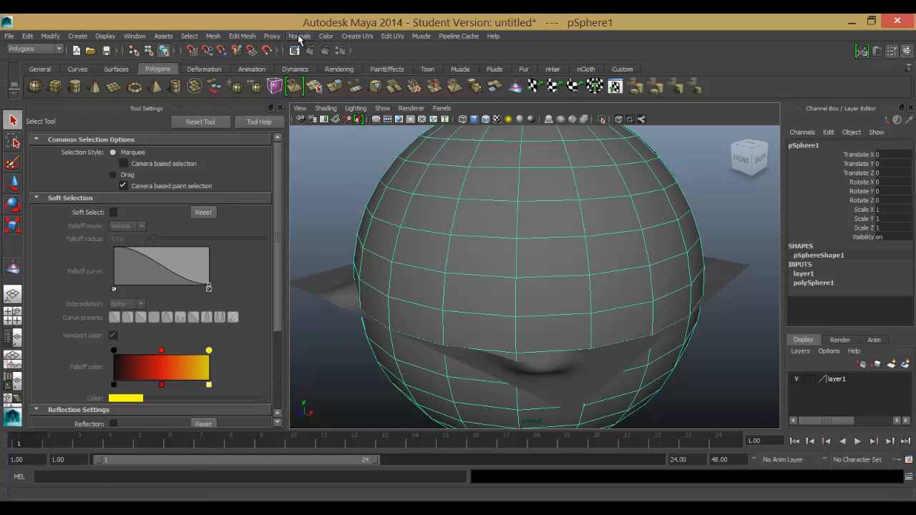
left_click(299, 36)
left_click(315, 118)
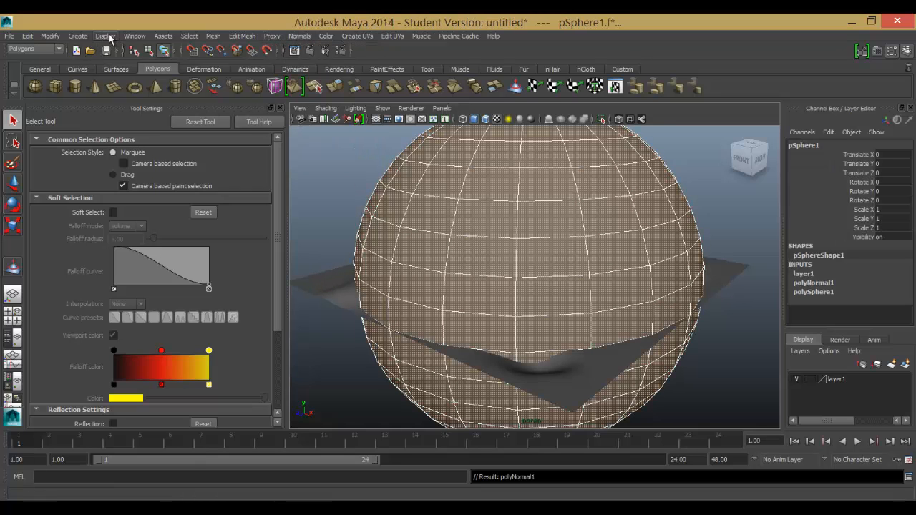
Turn on backface culling for the sphere, deselect it and inspect the terrain inside
left_click(135, 36)
mouse_move(106, 38)
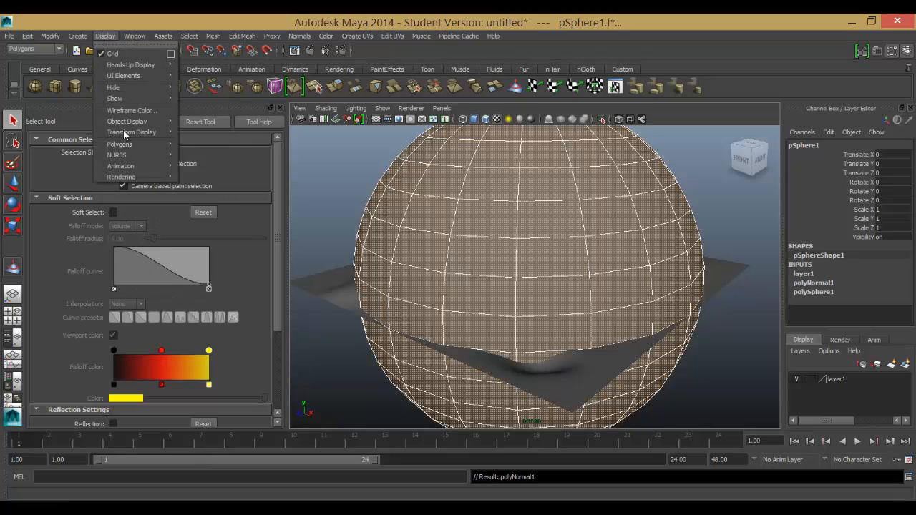
mouse_move(137, 146)
left_click(212, 152)
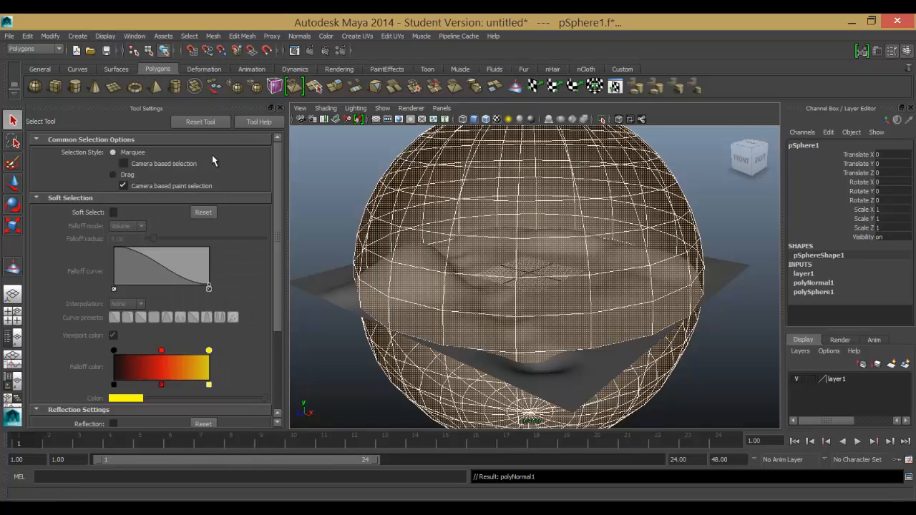
left_click(366, 347)
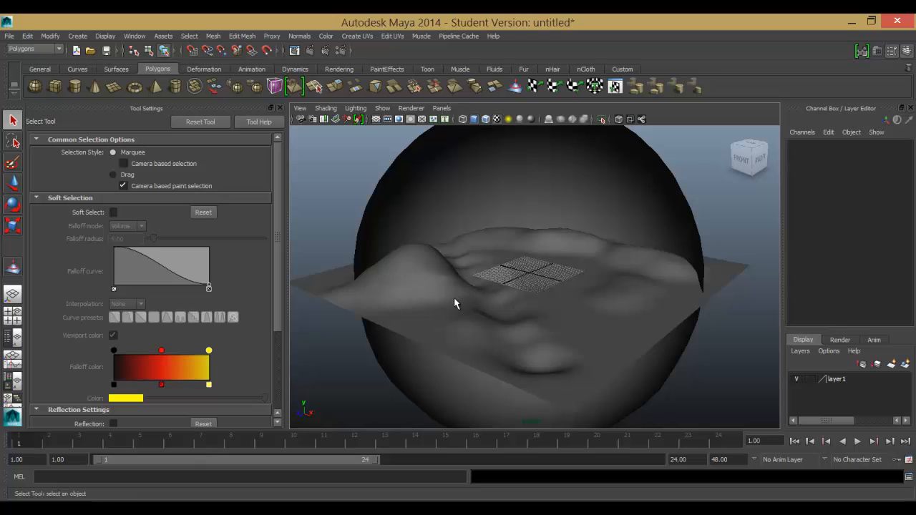
left_click_drag(475, 292, 482, 286, "alt")
right_click_drag(484, 280, 540, 421, "alt")
left_click_drag(467, 325, 475, 345, "alt")
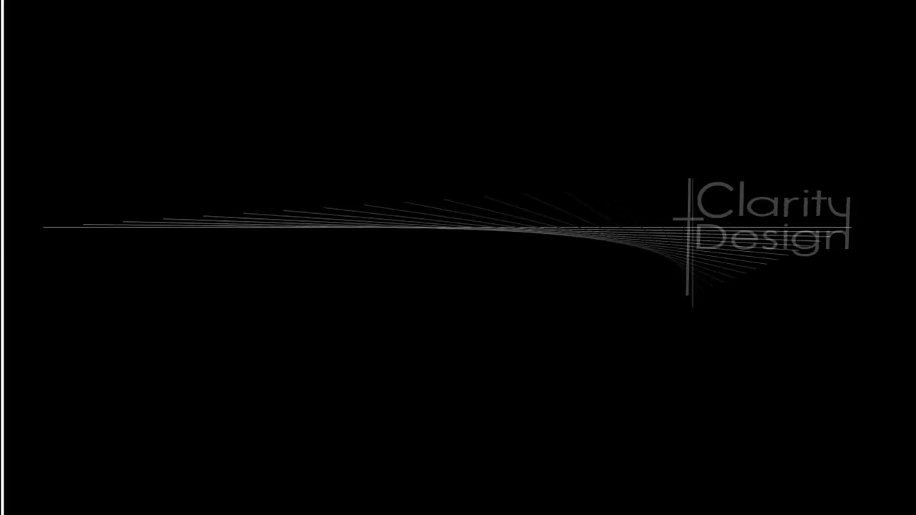